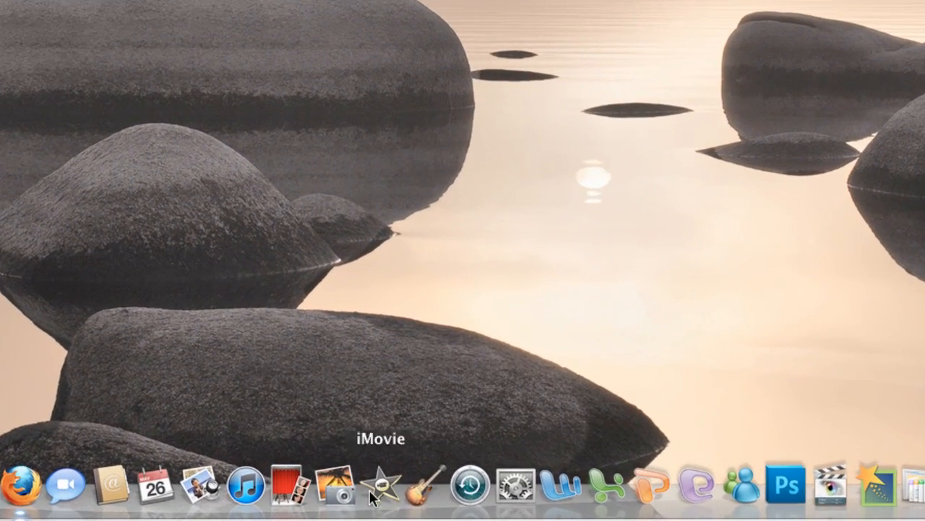
- Launch GarageBand and choose the Podcast template for a new project
click(419, 491)
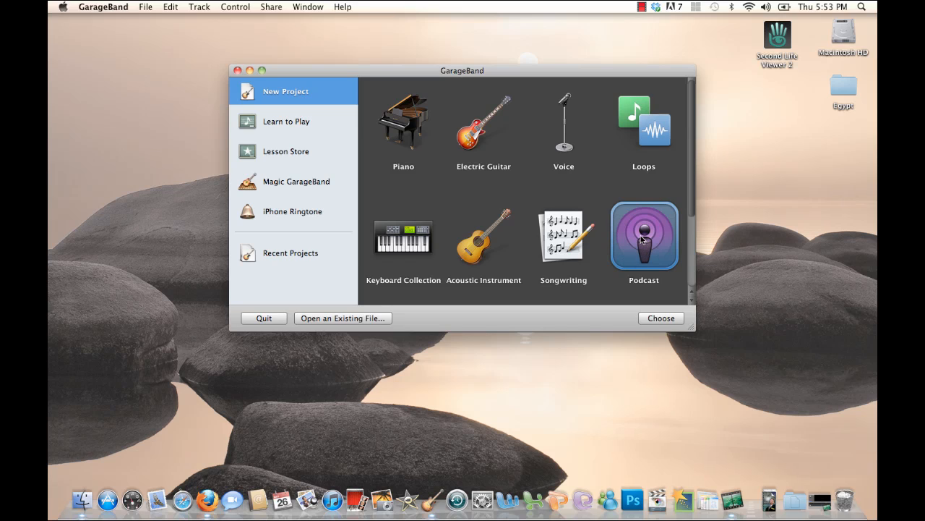
click(568, 255)
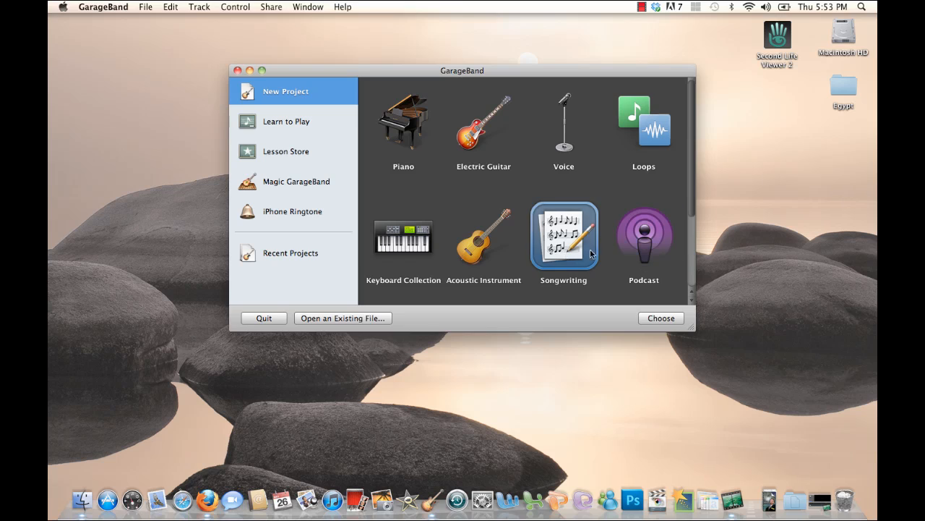
click(631, 248)
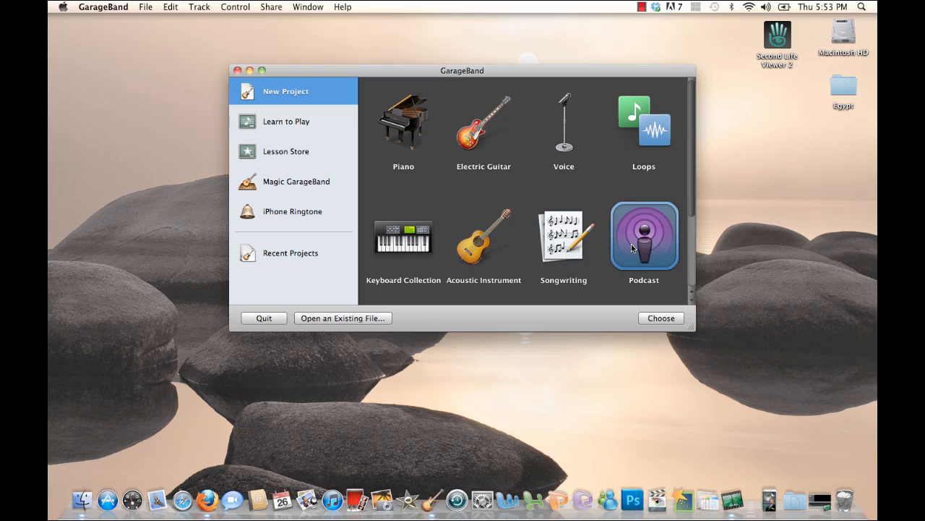
click(653, 320)
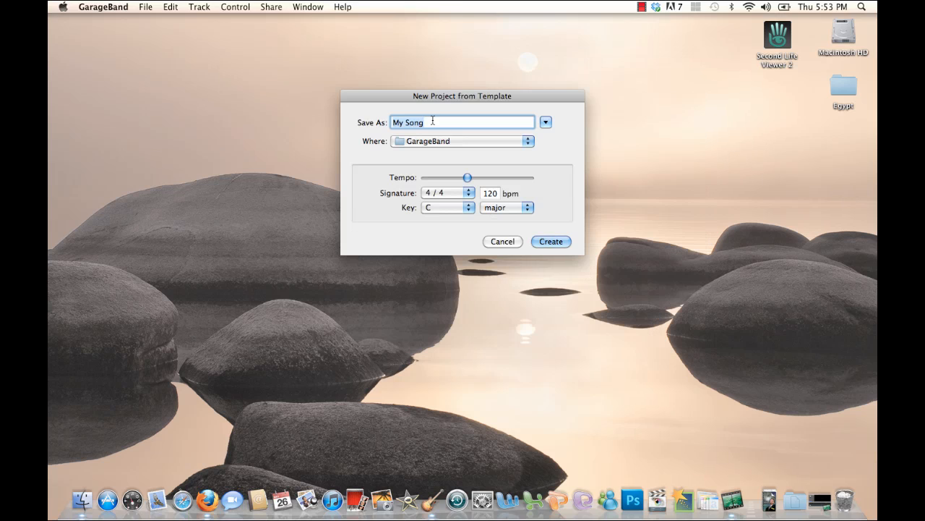
- Name the new podcast project Egypt, save it to the Desktop and create it with the default tempo and key
text(Egypt)
click(520, 142)
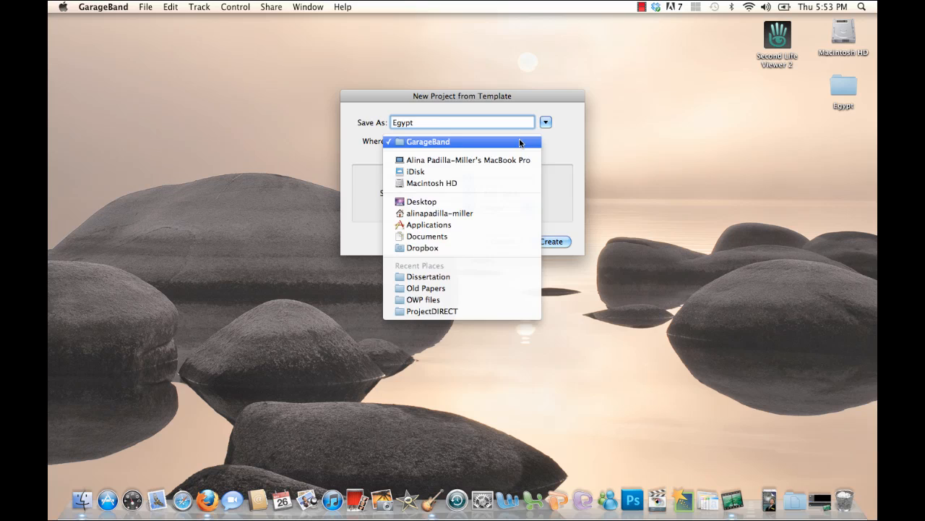
click(519, 141)
click(521, 143)
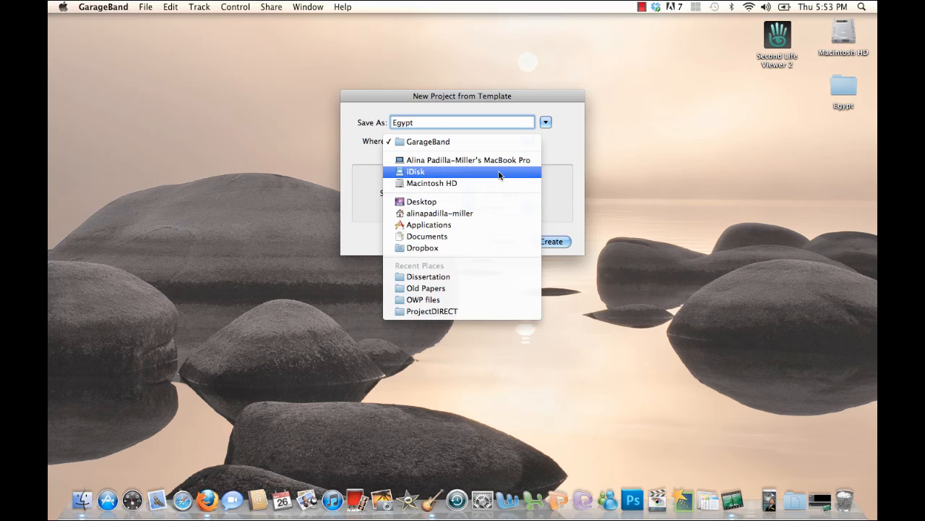
click(487, 201)
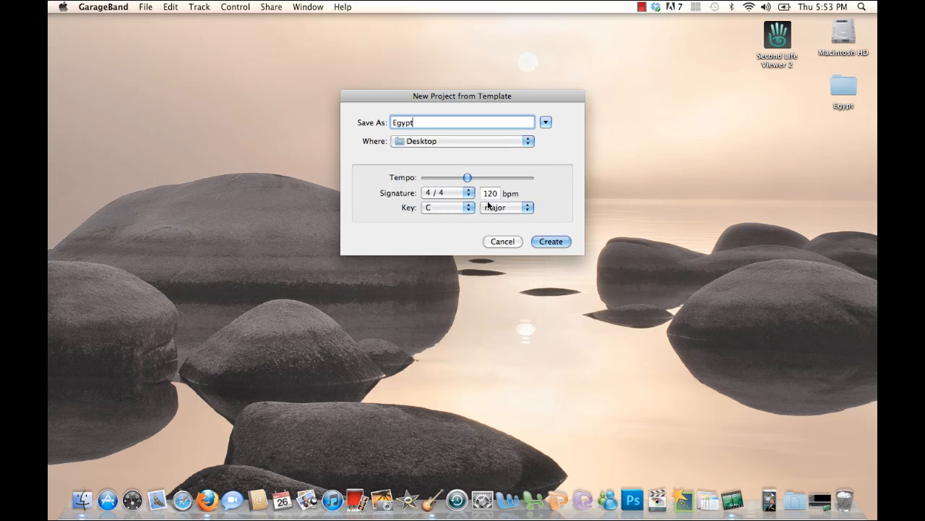
click(550, 241)
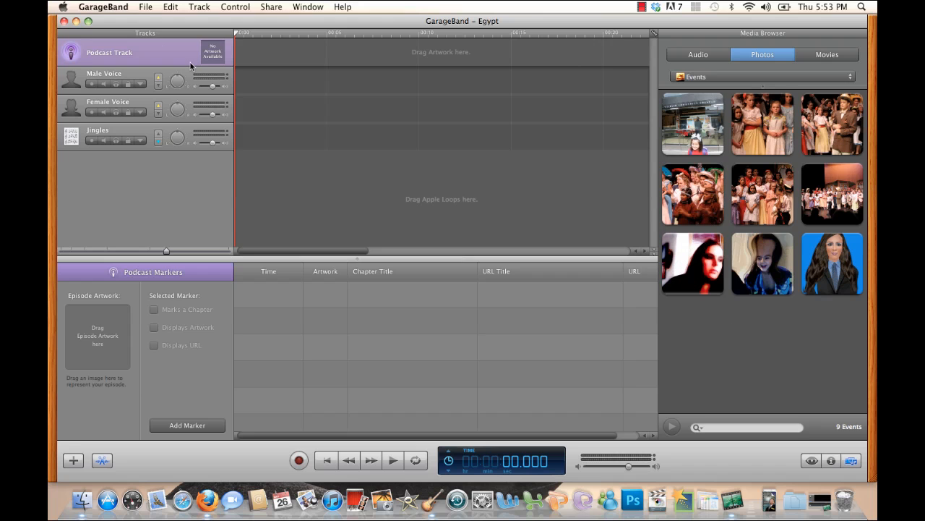
- Minimize the project window, switch to Finder and look through the photos in the desktop's Egypt folder
click(76, 21)
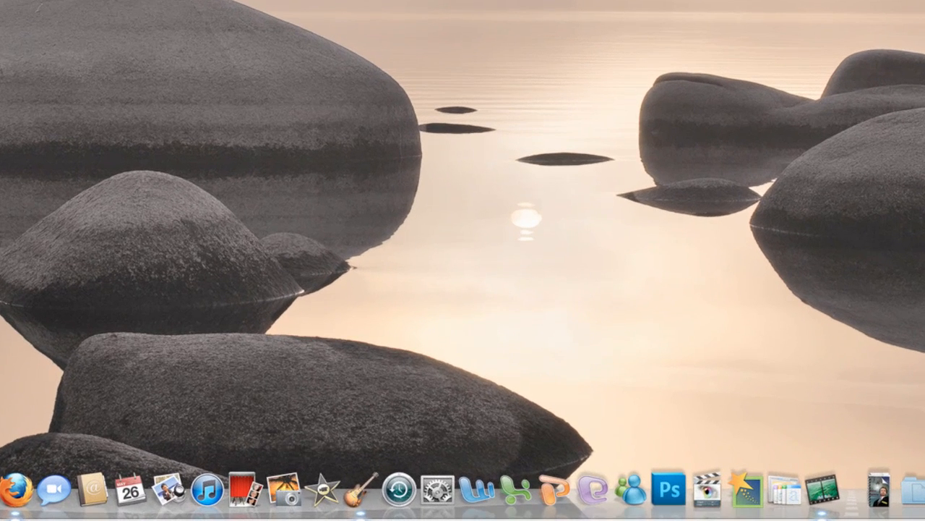
drag(848, 79, 466, 383)
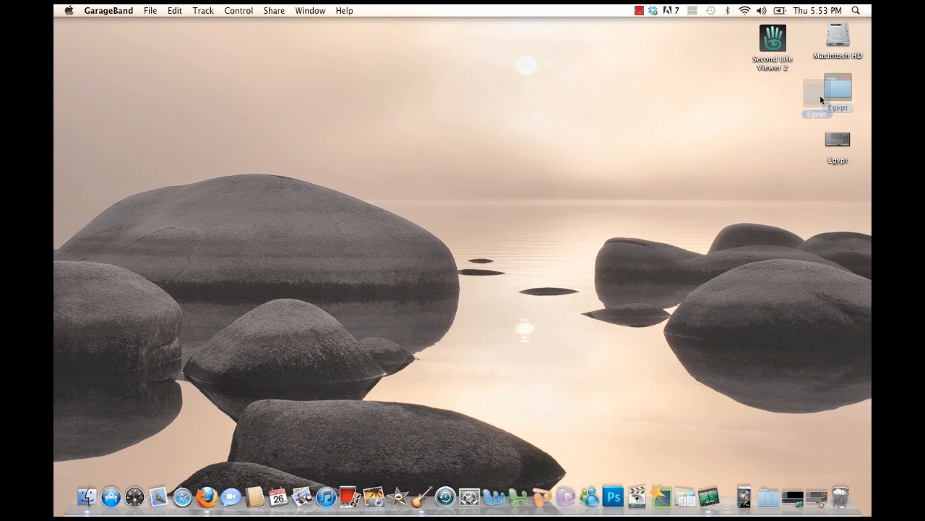
drag(820, 99, 833, 99)
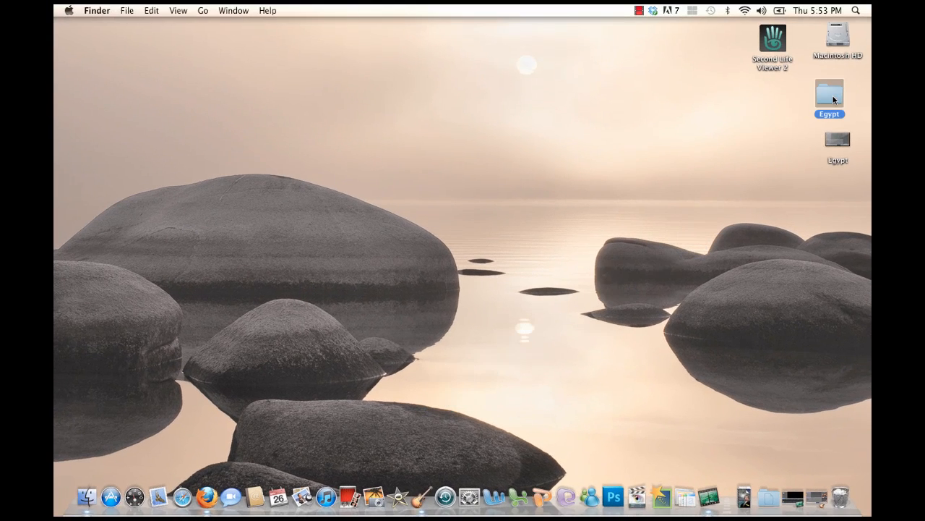
double_click(834, 100)
click(509, 107)
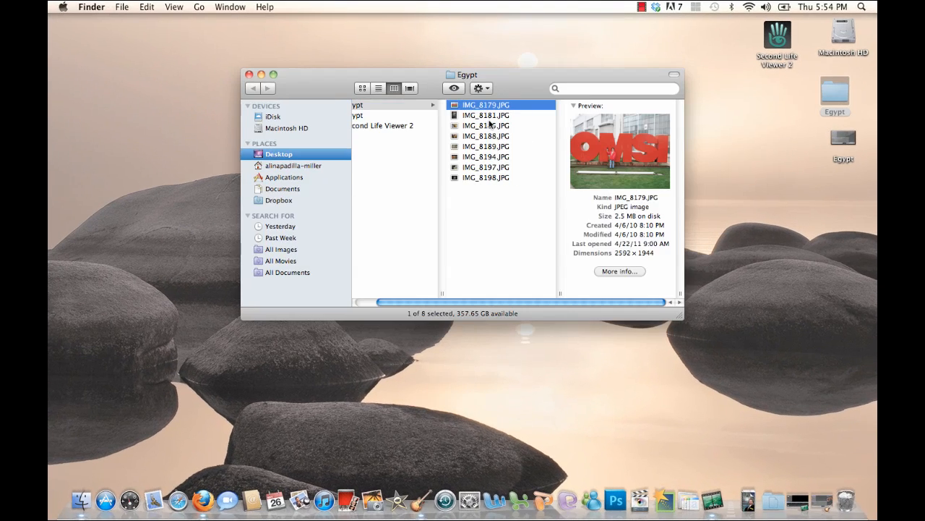
click(490, 122)
click(491, 141)
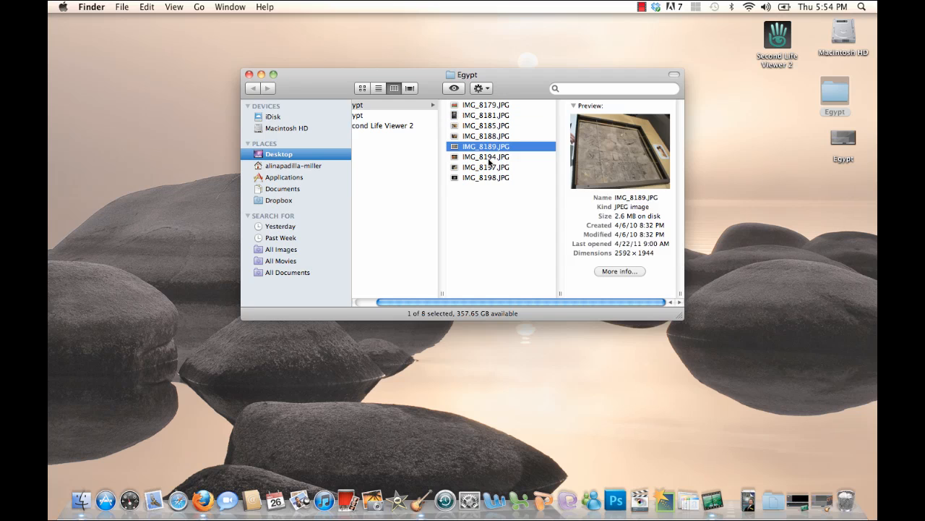
click(491, 157)
click(249, 75)
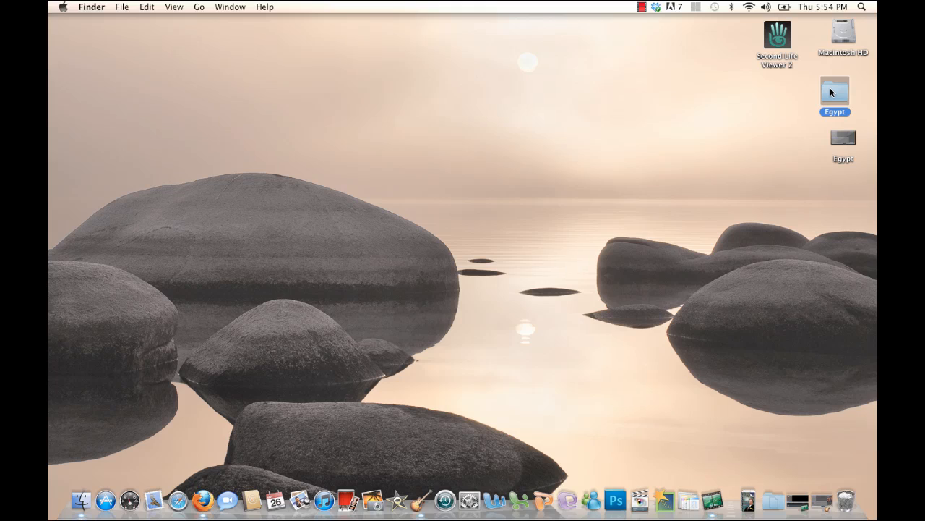
- Import the desktop's Egypt photo folder into iPhoto and show the Last Import photos in GarageBand's Media Browser
drag(831, 92, 372, 500)
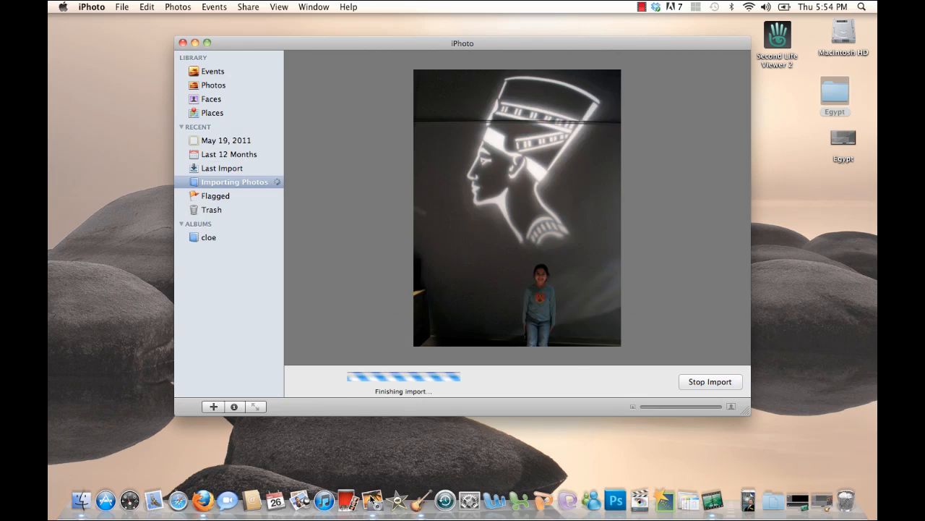
click(183, 43)
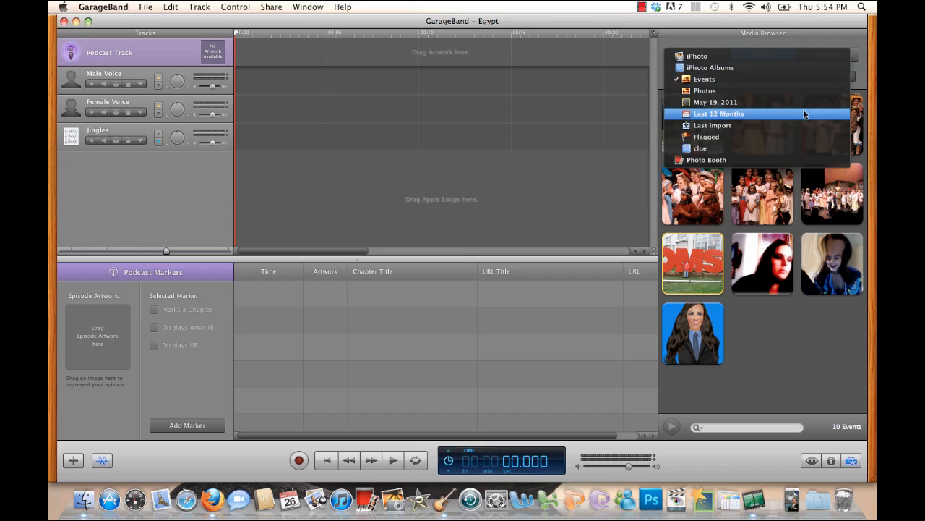
click(801, 125)
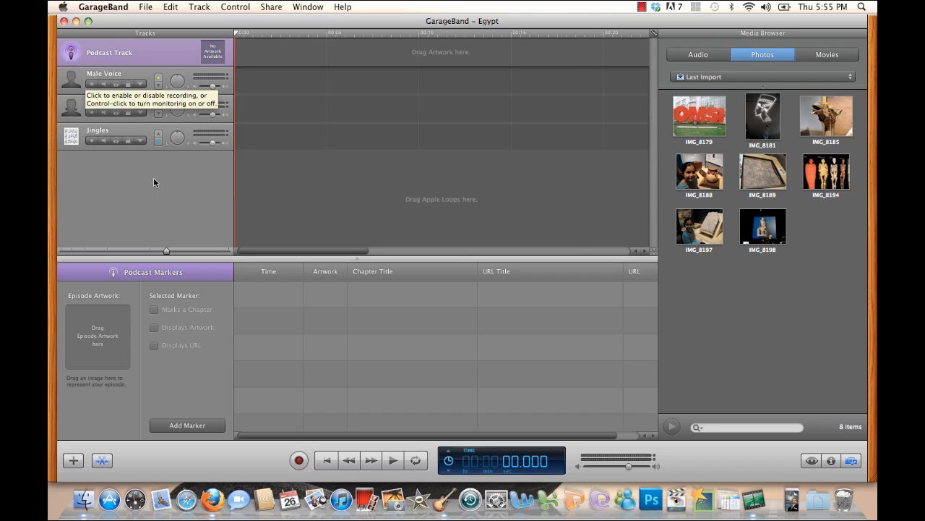
- Raise the Male Voice track's volume slightly and record a narration about 32 seconds long on it
click(75, 80)
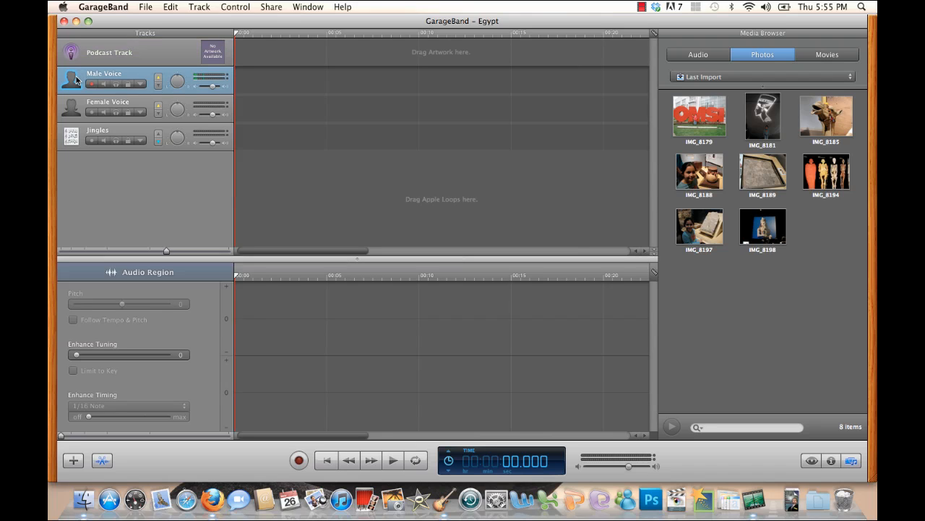
drag(213, 87, 216, 88)
click(300, 460)
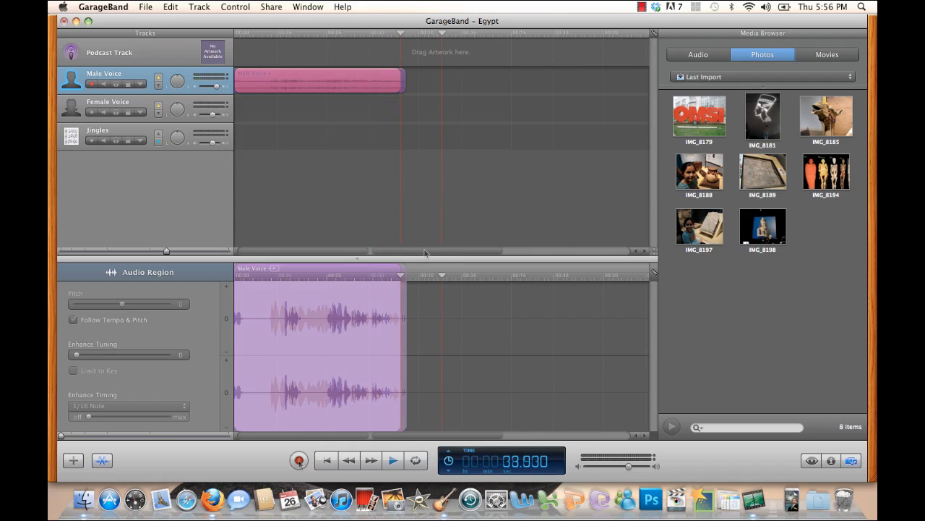
- Play back the recorded narration from the start of the timeline
drag(278, 253, 256, 281)
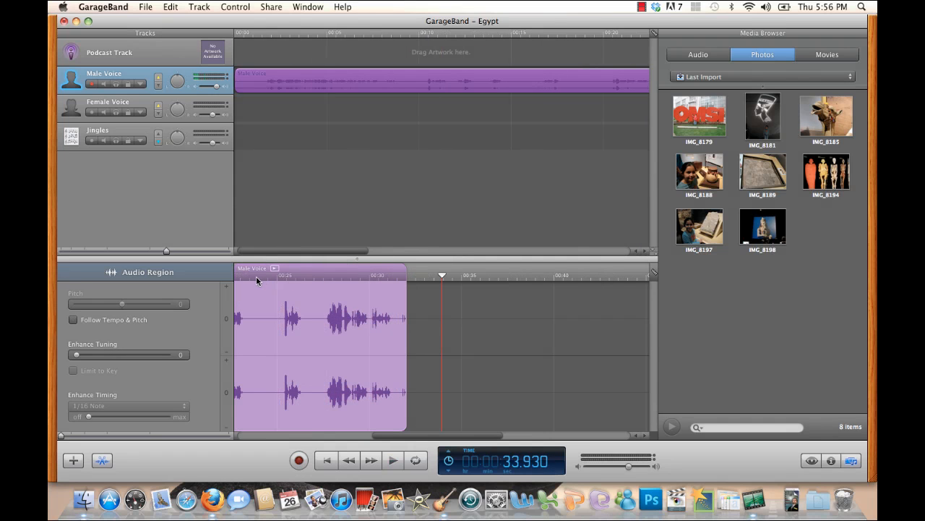
click(237, 35)
key(space)
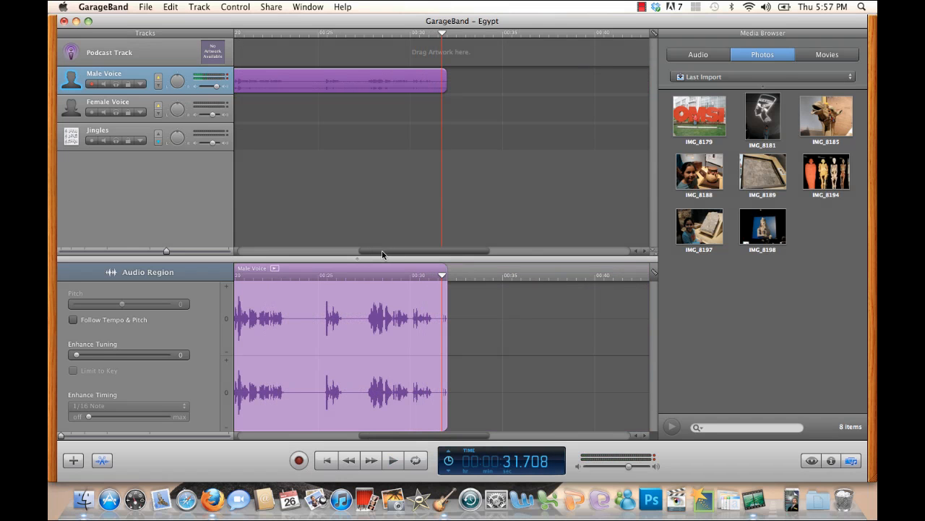
- Place photo IMG_8179 on the Podcast Track as artwork and move it to the start of the timeline
drag(384, 254, 218, 255)
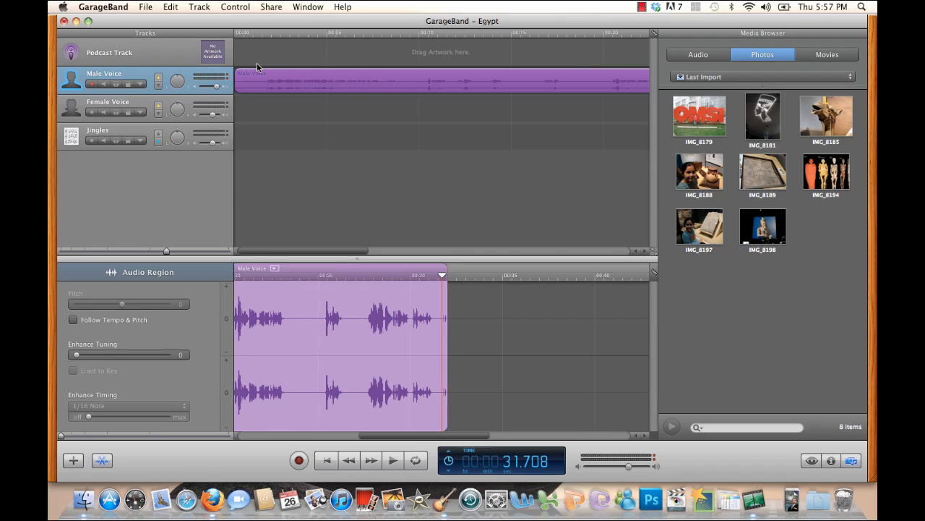
click(692, 131)
click(776, 324)
drag(708, 123, 261, 58)
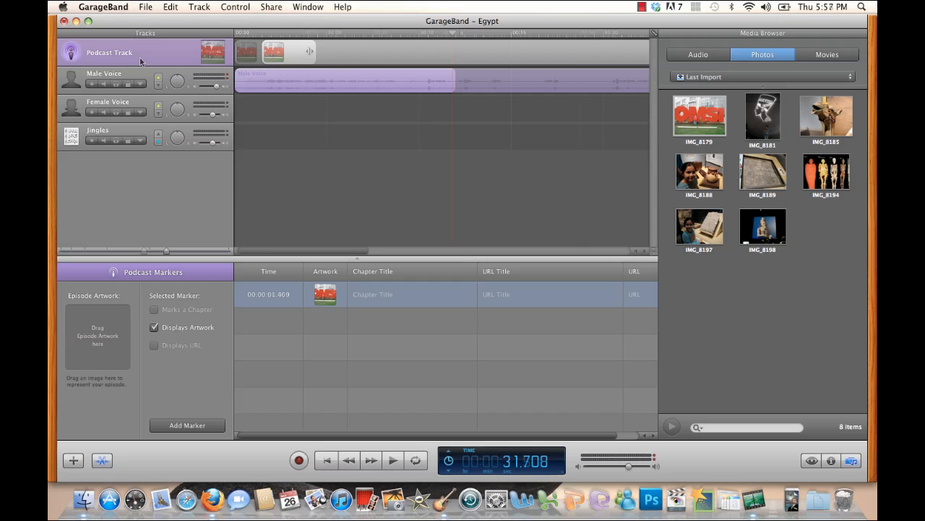
drag(261, 52, 205, 60)
- Open the podcast artwork preview and return the playhead to the start of the timeline
click(205, 57)
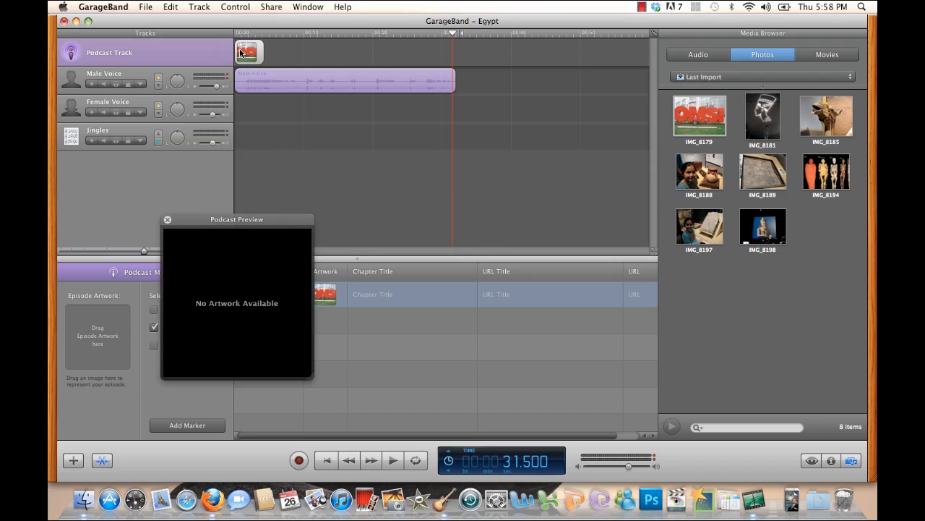
click(167, 220)
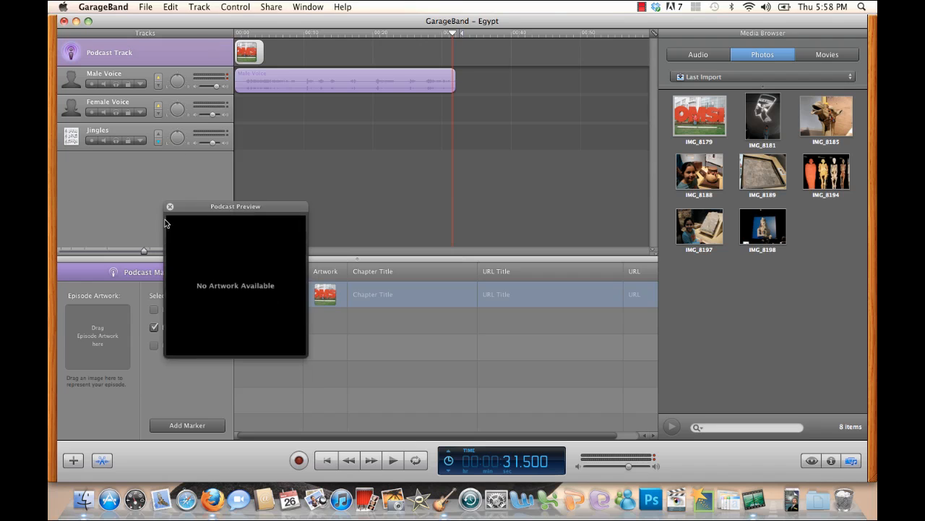
click(208, 55)
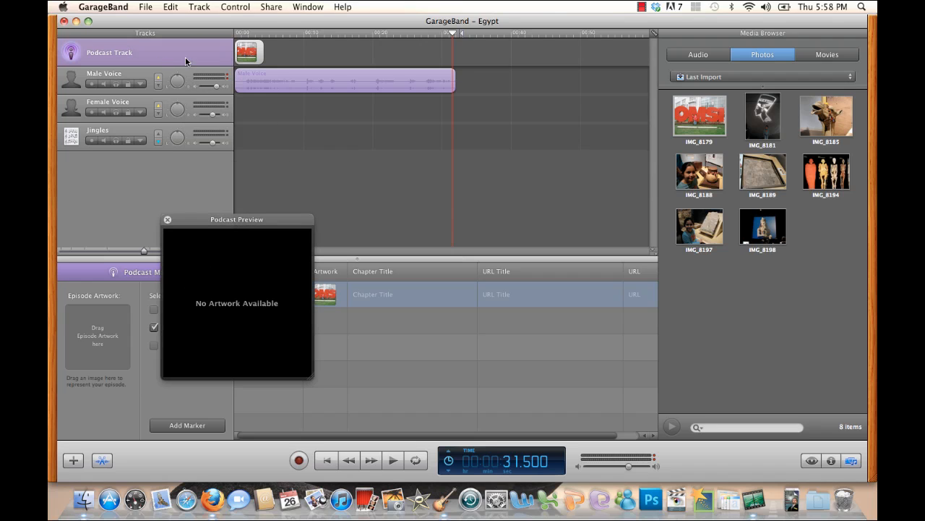
click(237, 33)
drag(236, 34, 222, 30)
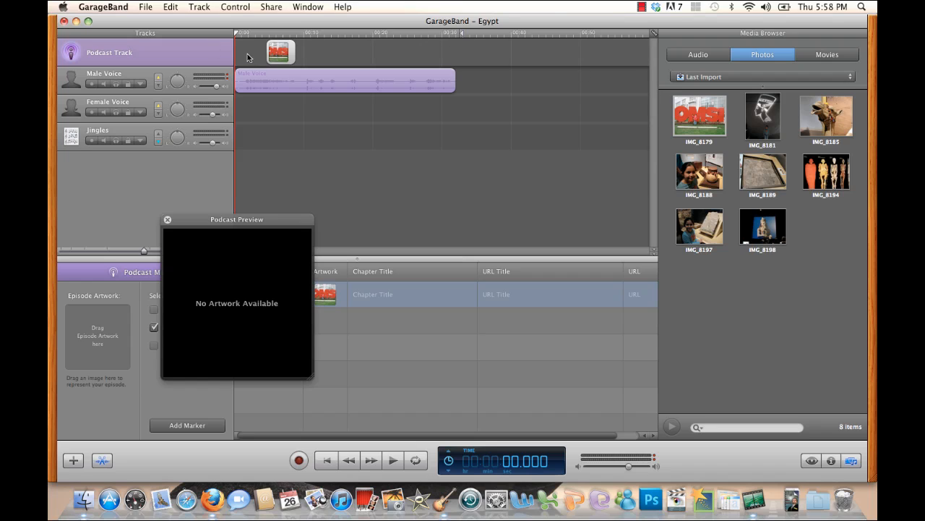
- Add the portrait with the blue background from the Events photos to the start of the Podcast Track
click(745, 76)
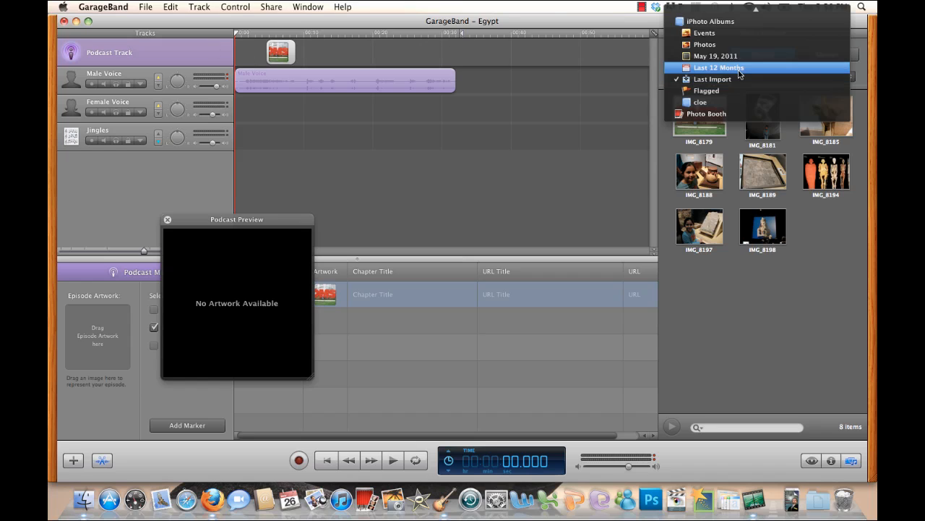
click(719, 34)
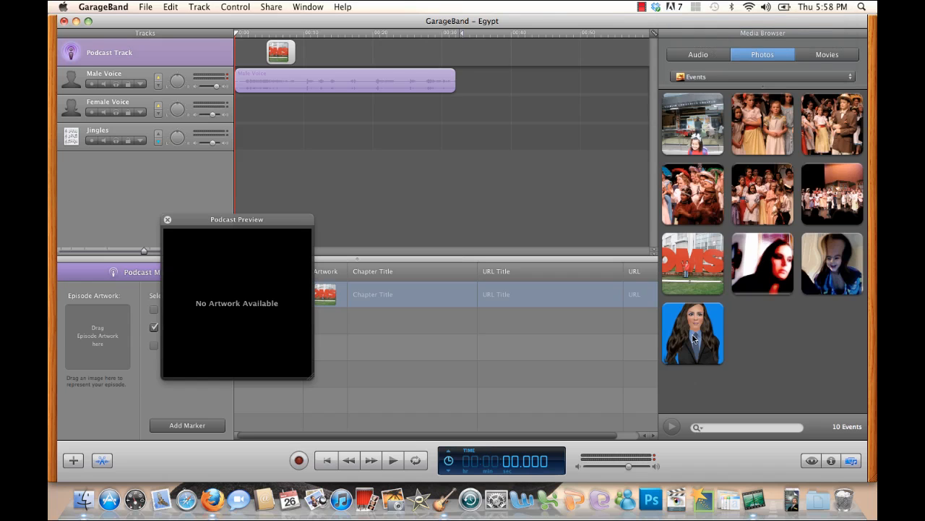
drag(692, 334, 234, 94)
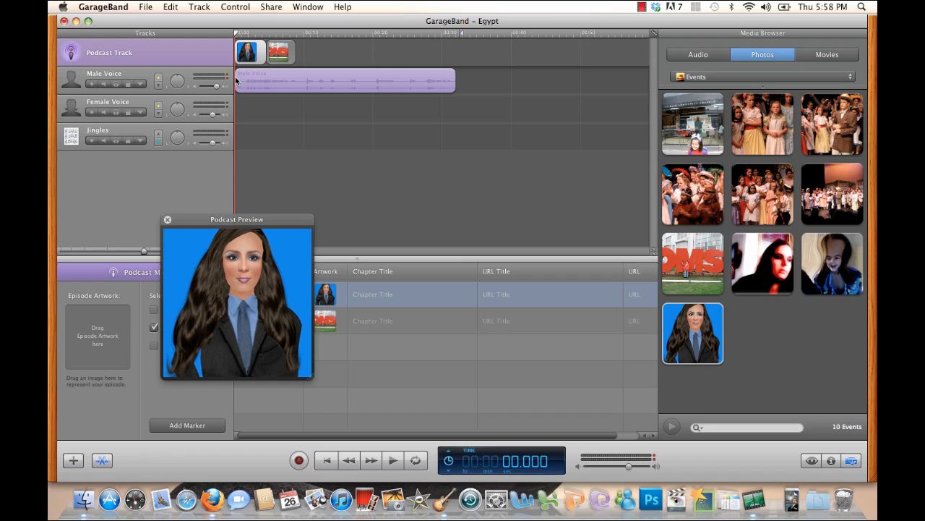
- Play back the artwork change, close the preview and lengthen the blue portrait to end at 4.650 seconds
key(space)
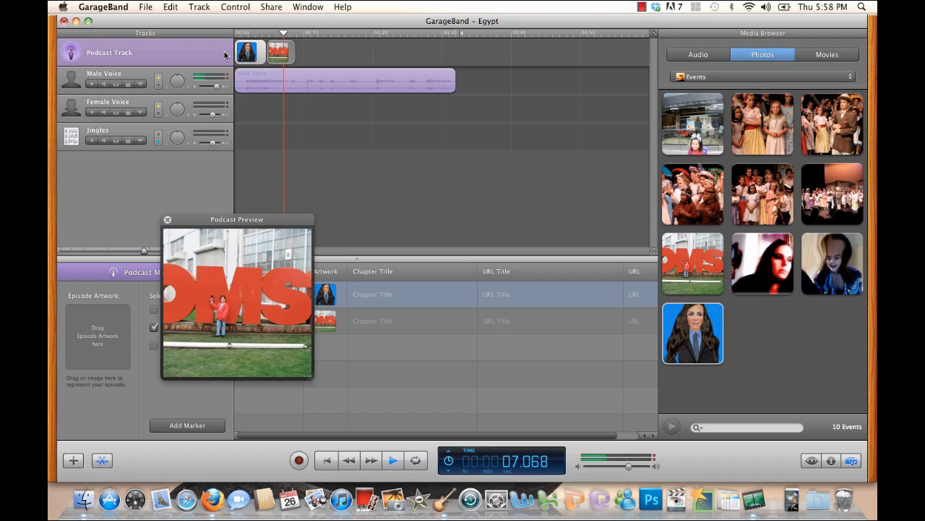
key(space)
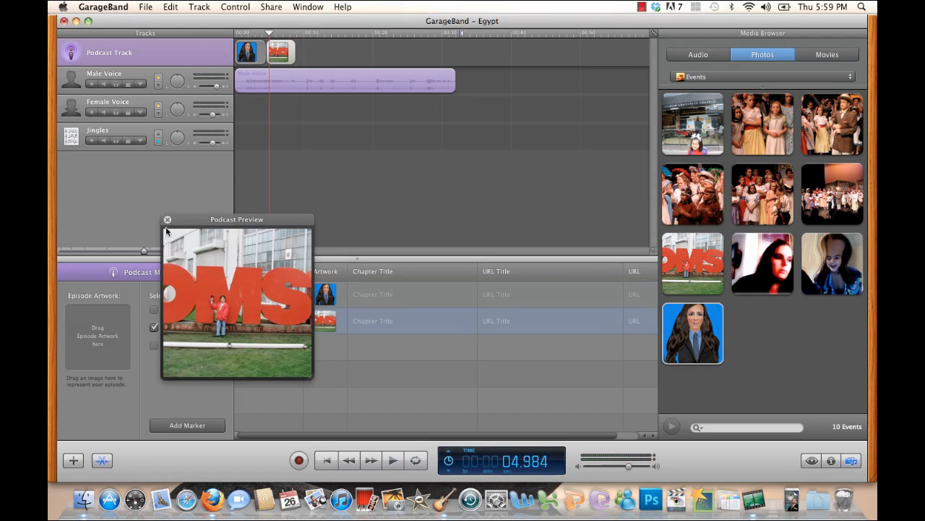
click(167, 219)
drag(144, 252, 179, 256)
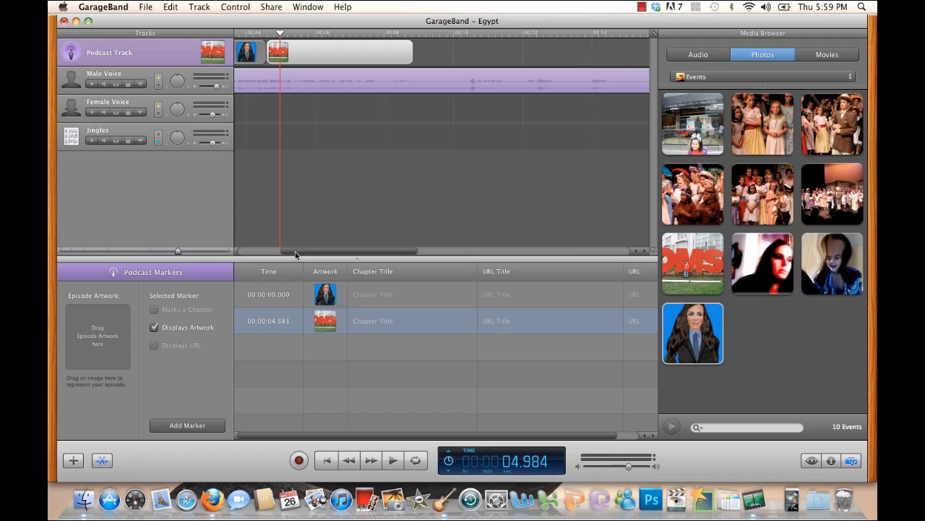
drag(308, 253, 278, 253)
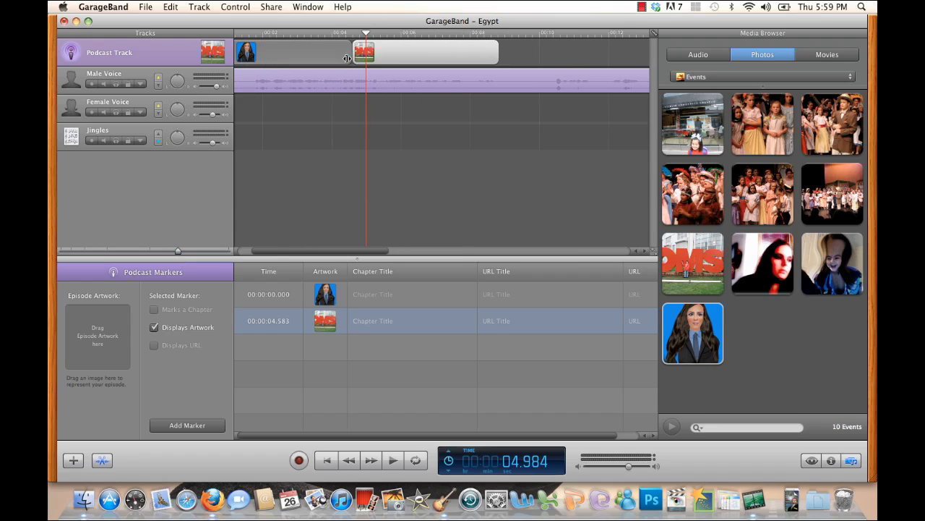
drag(353, 54, 354, 54)
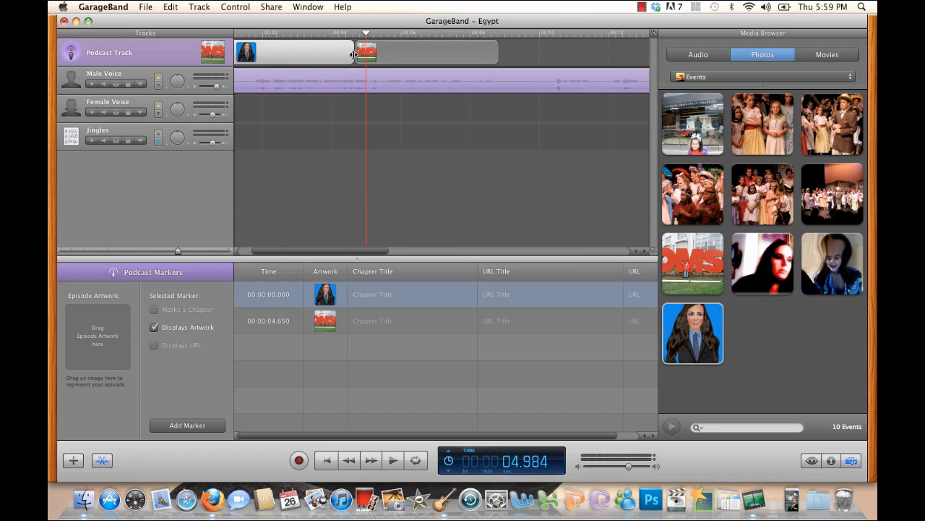
- Play the switch from the blue portrait to IMG_8179 in the artwork preview, stop playback and close the preview
double_click(211, 51)
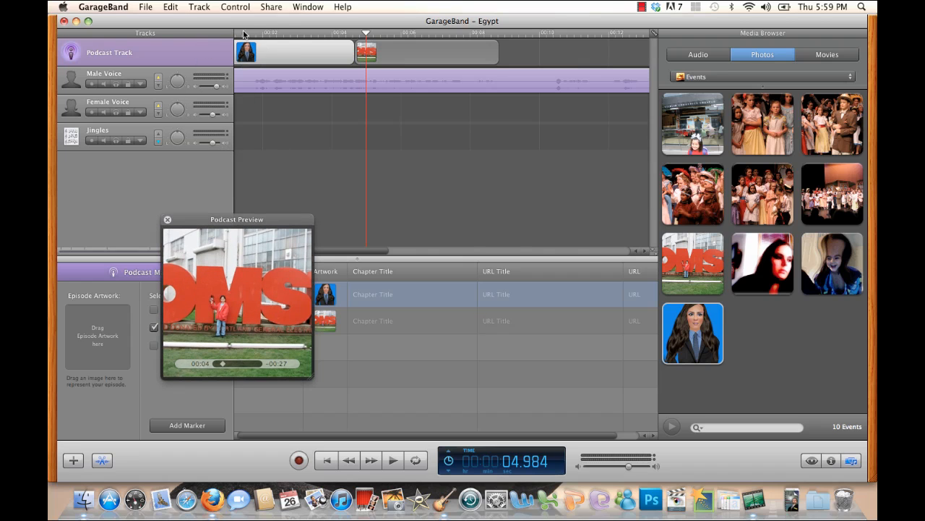
click(288, 35)
key(space)
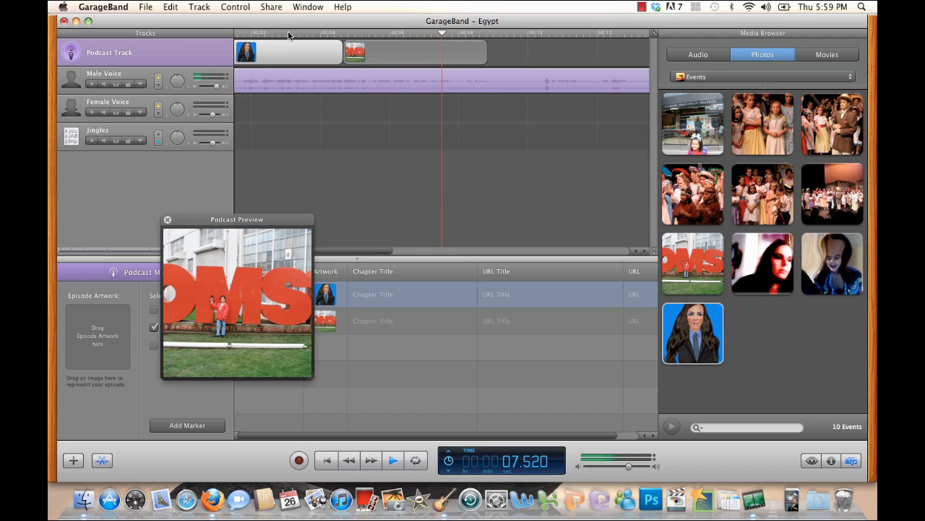
key(space)
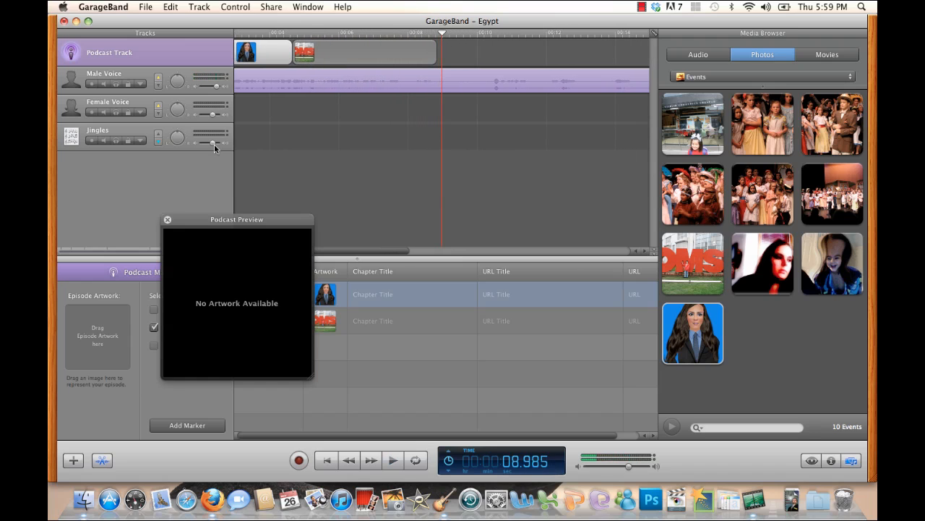
click(167, 219)
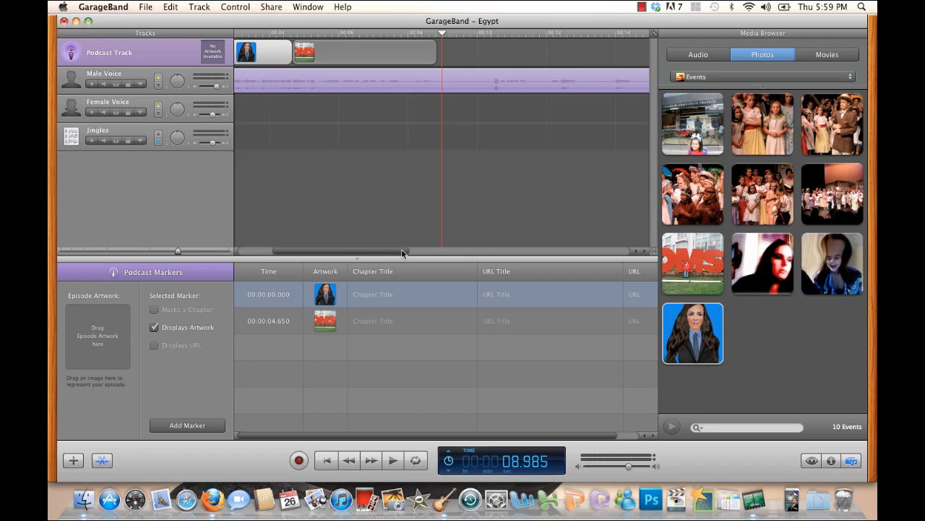
- Return the playhead to the start of the timeline and open the loop browser
drag(178, 250, 152, 253)
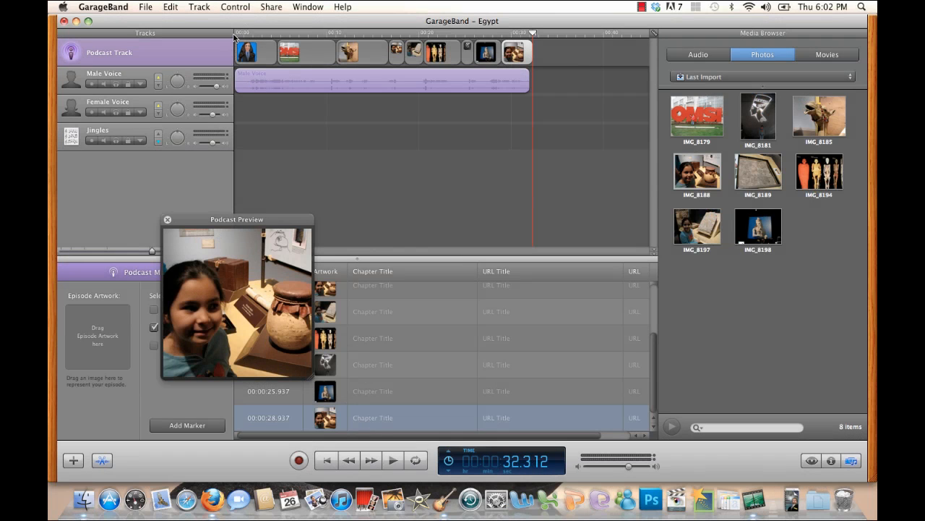
click(237, 35)
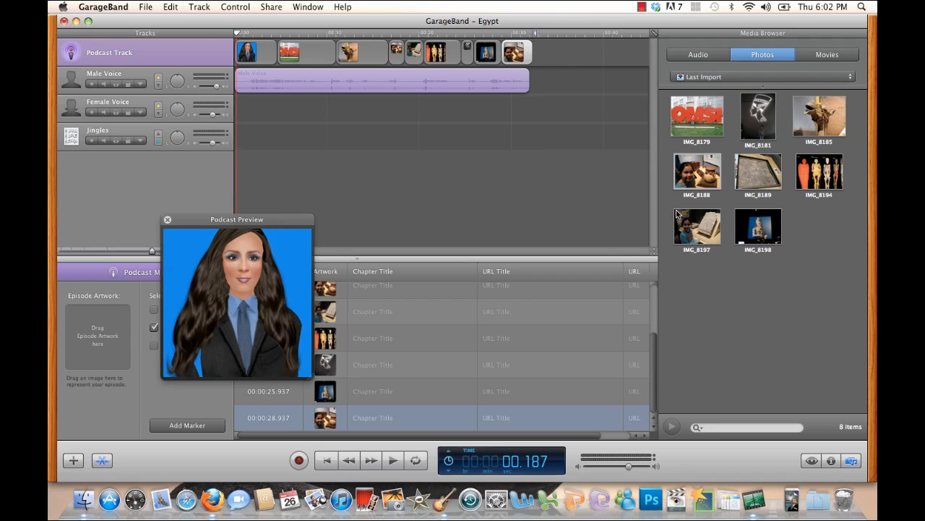
click(701, 56)
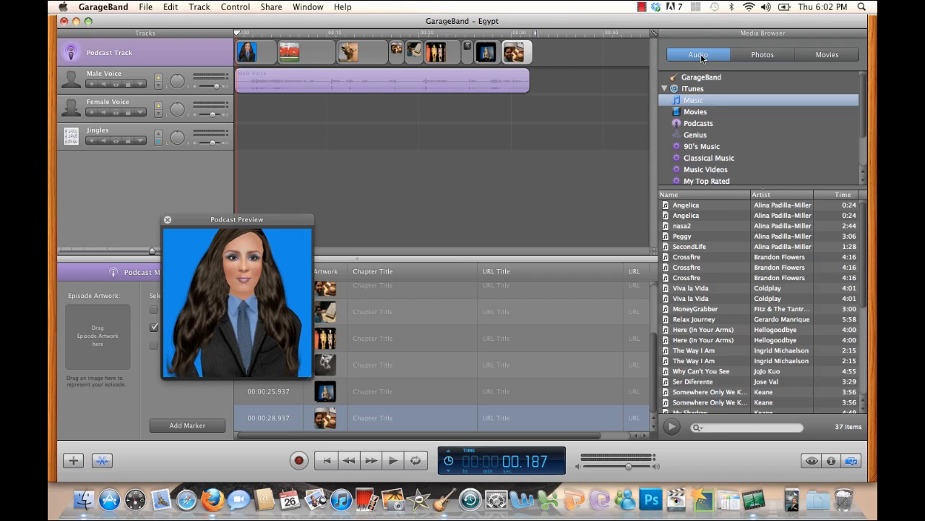
click(830, 461)
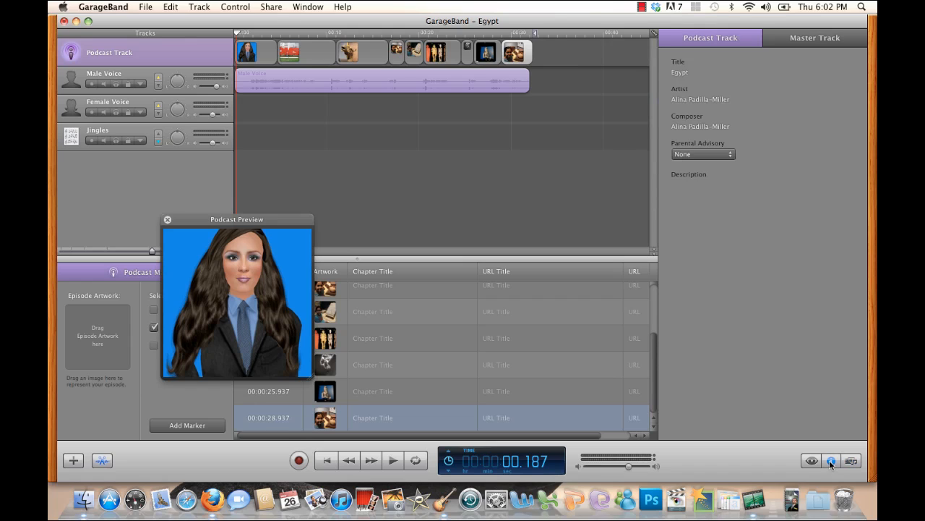
click(814, 460)
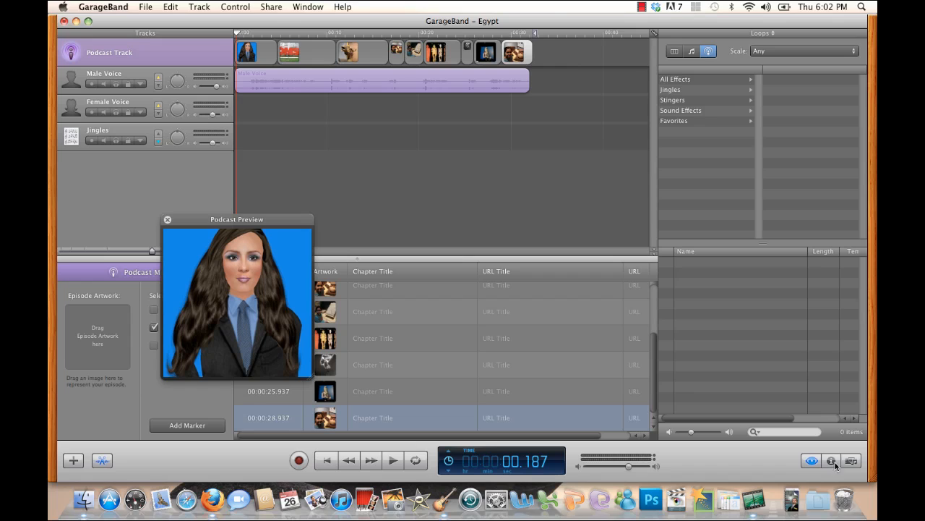
- Browse the Jingles loops through the Cinematic and Urban categories and list the World jingles
click(671, 89)
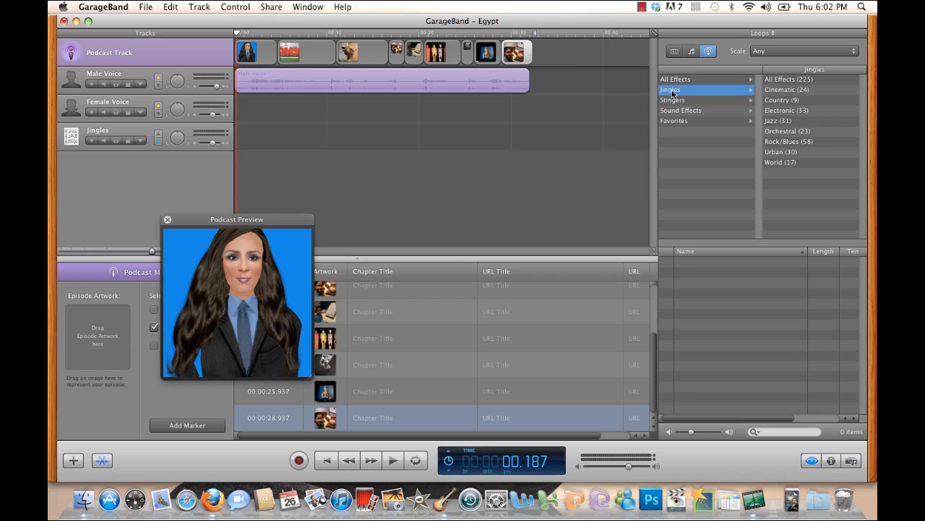
click(786, 99)
click(784, 90)
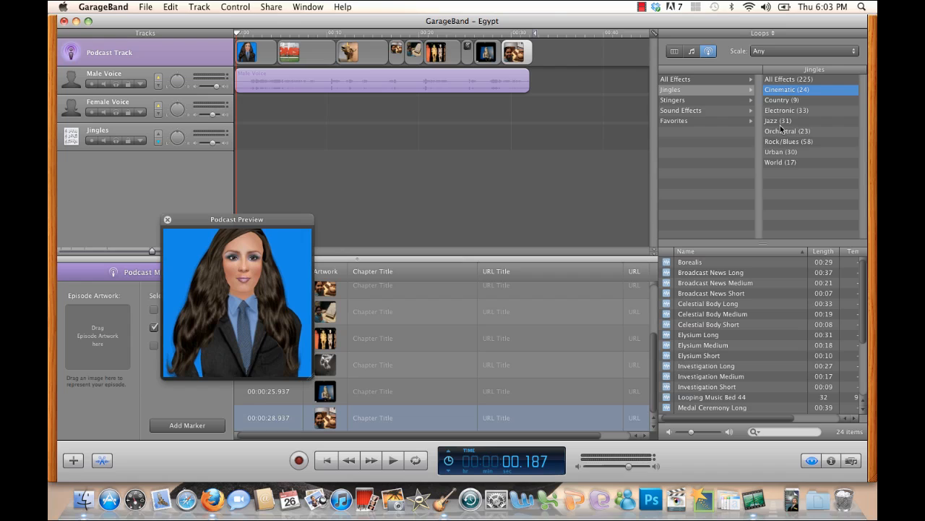
click(783, 155)
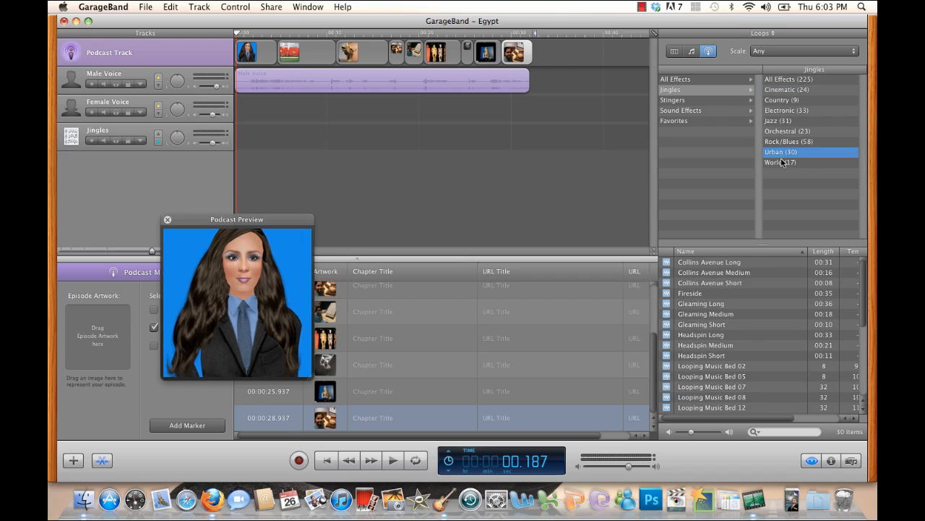
click(782, 162)
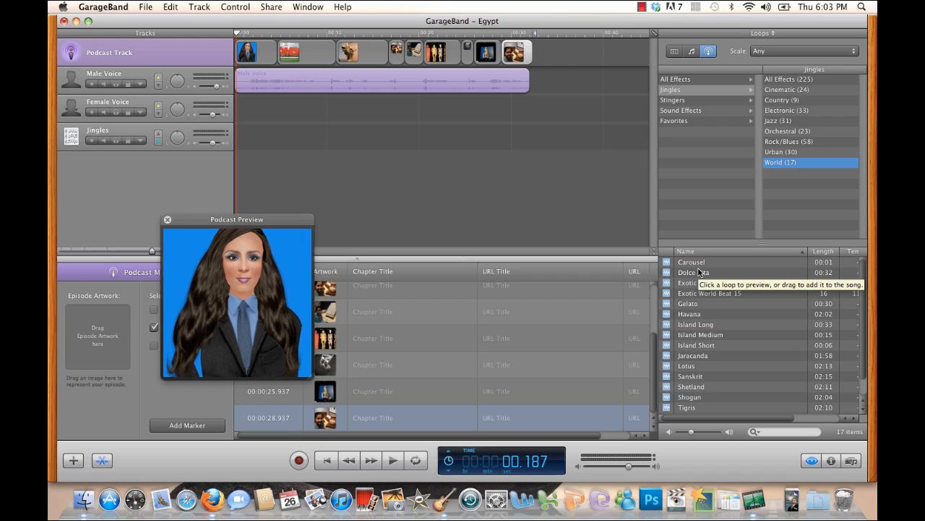
- Listen to the Lotus and Sanskrit jingles and add Sanskrit to the Female Voice track at the start of the timeline
click(686, 366)
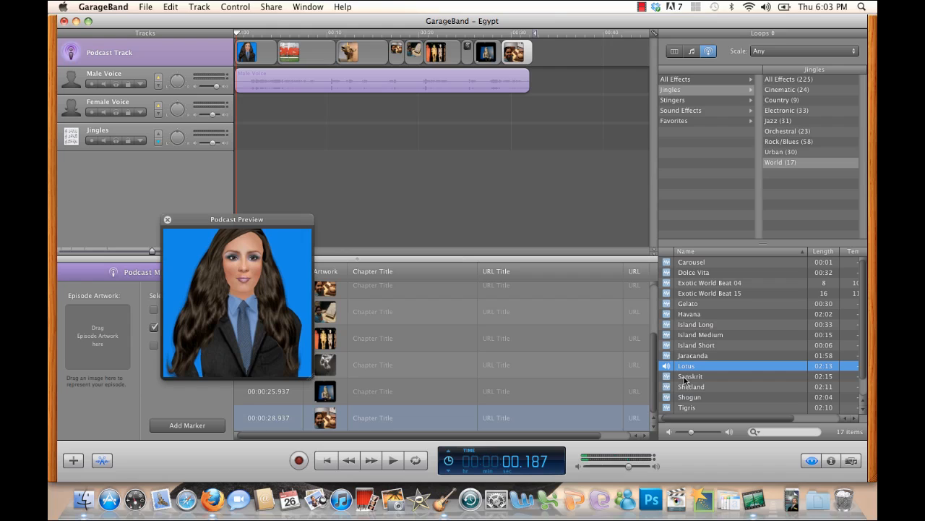
click(684, 377)
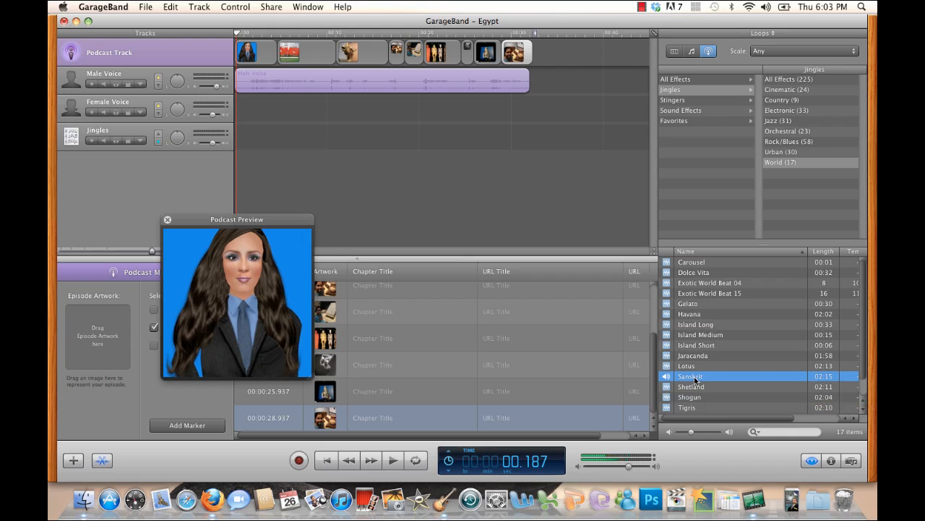
drag(687, 379, 206, 113)
drag(152, 251, 117, 252)
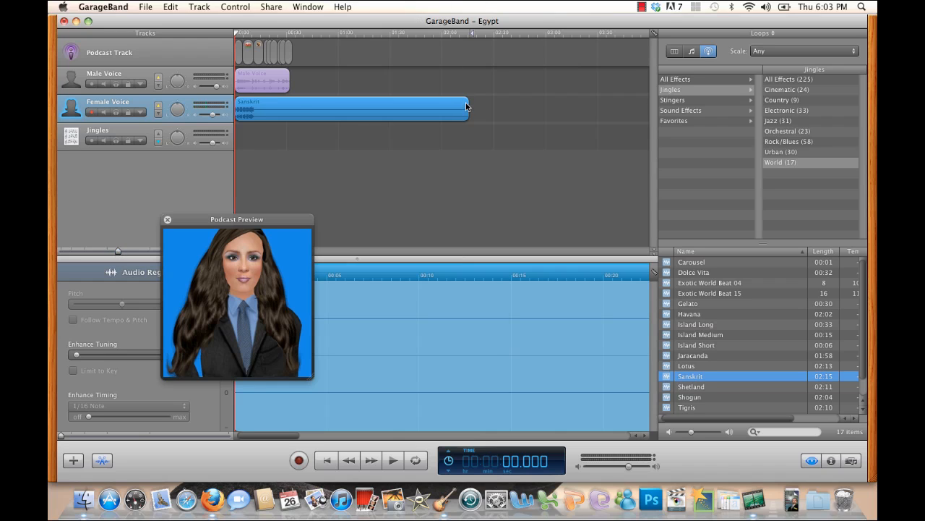
- Split the Sanskrit region on the Female Voice track at 35.333 seconds, just past the end of the narration
click(314, 139)
click(307, 110)
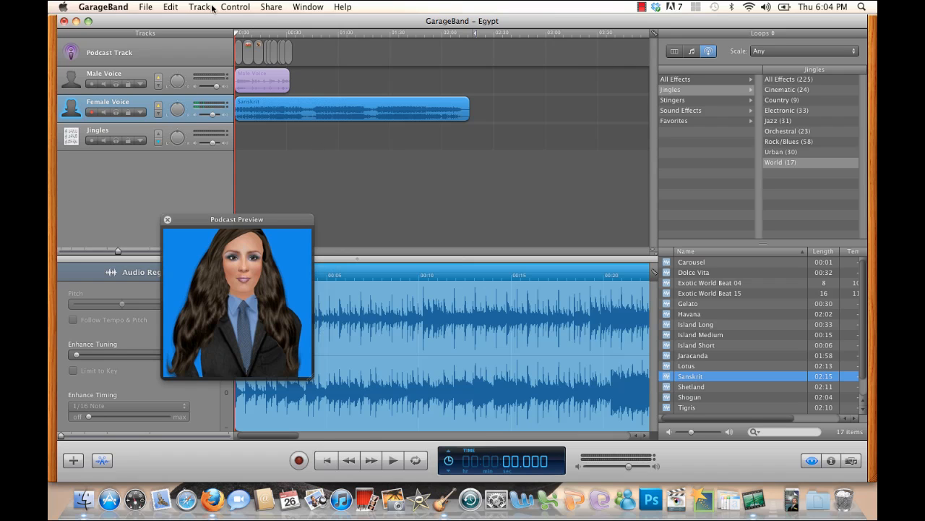
drag(299, 34, 295, 34)
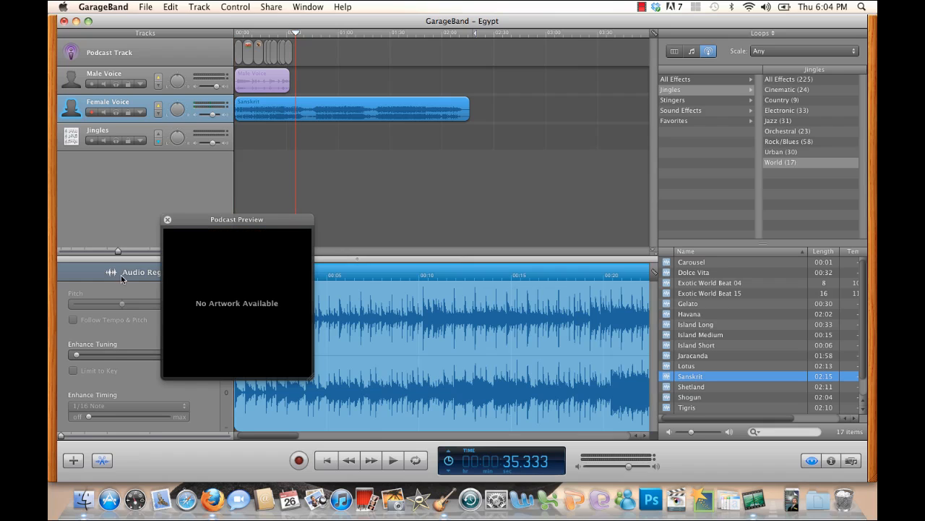
drag(119, 252, 136, 252)
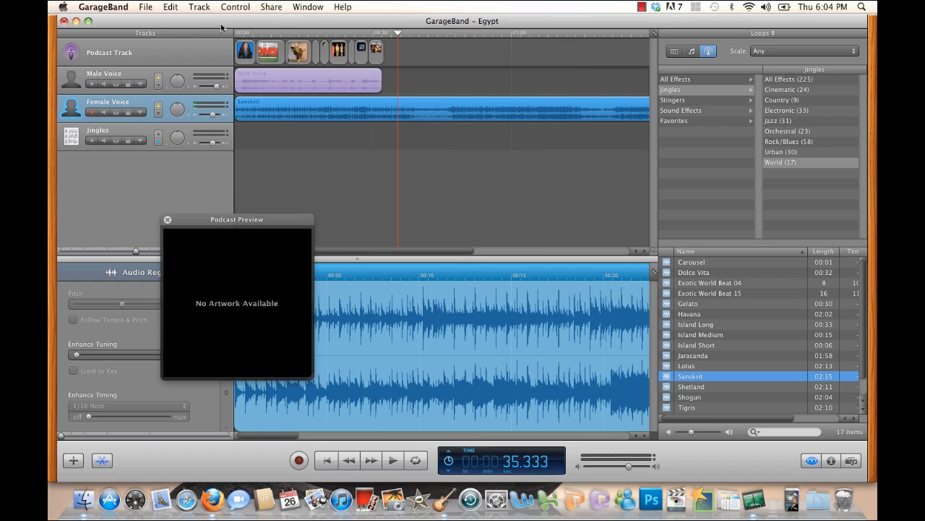
click(342, 134)
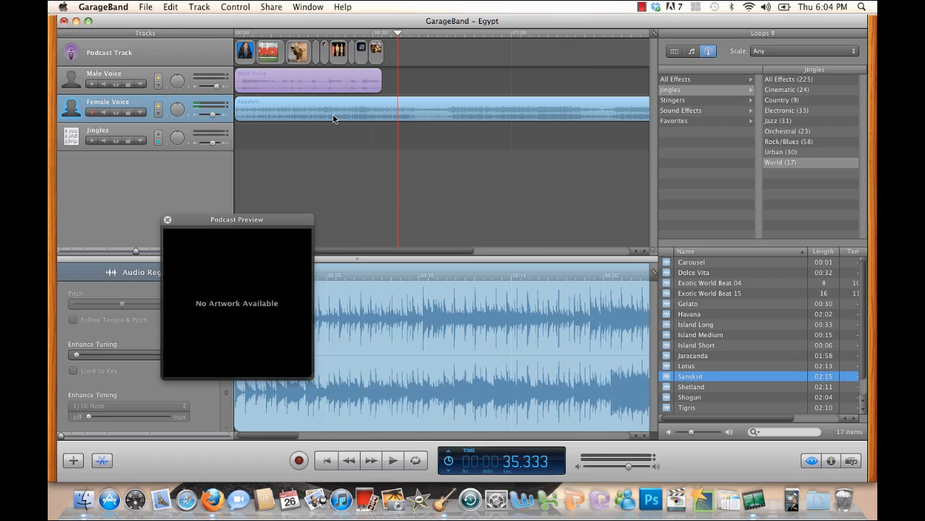
click(332, 113)
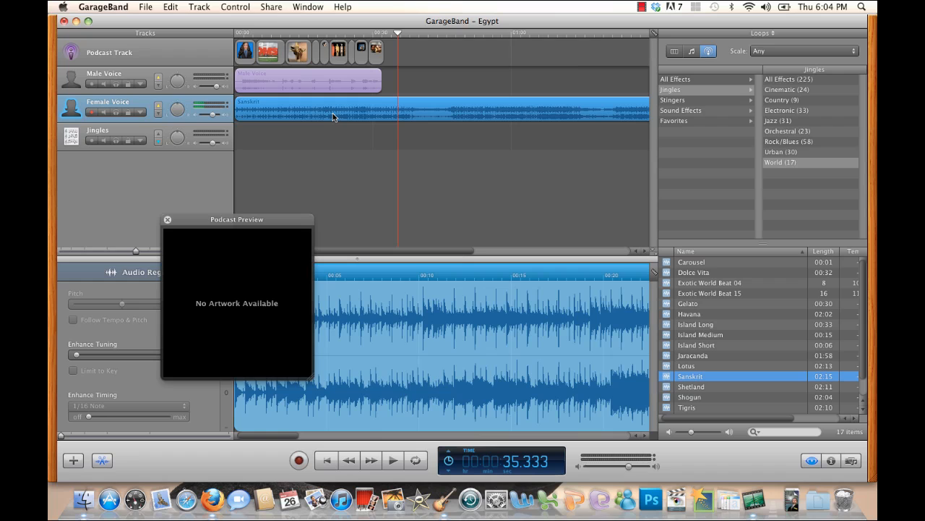
click(172, 5)
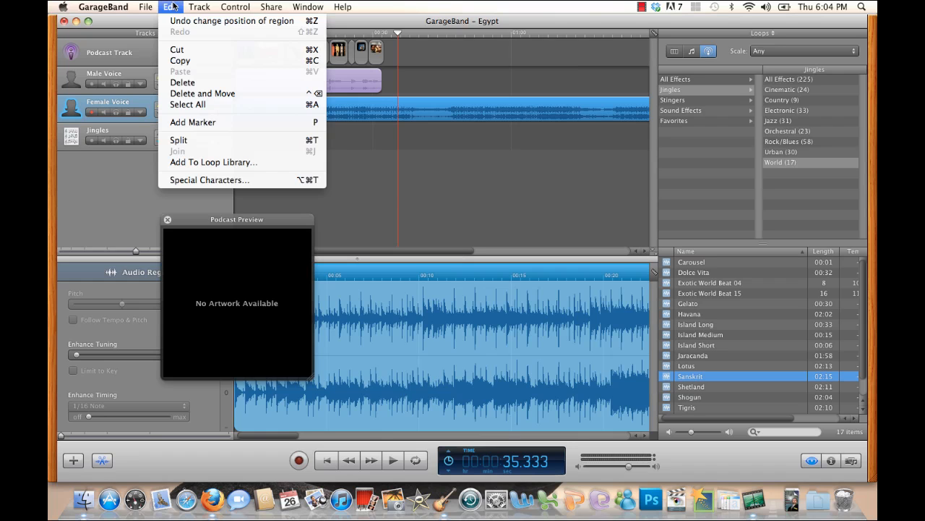
click(199, 141)
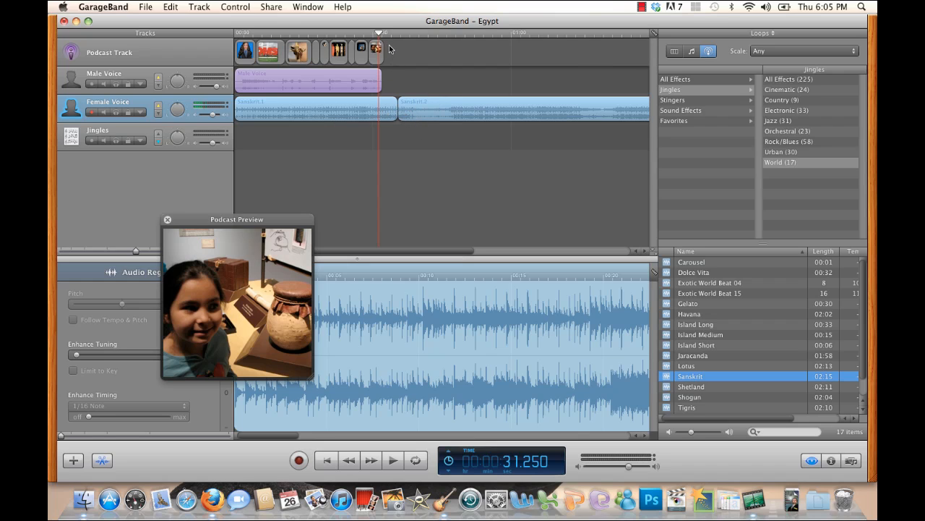
- Play the music across the split and delete the Sanskrit portion after it
key(space)
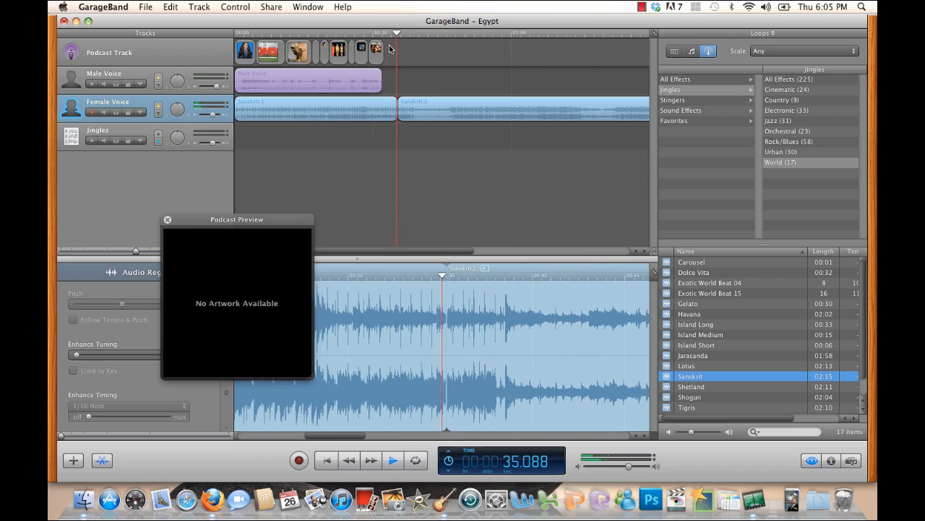
key(space)
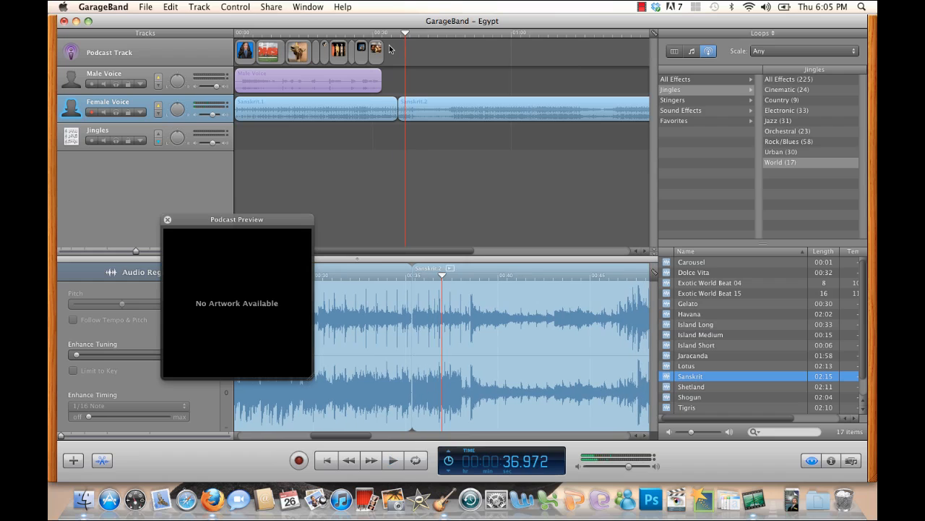
click(434, 106)
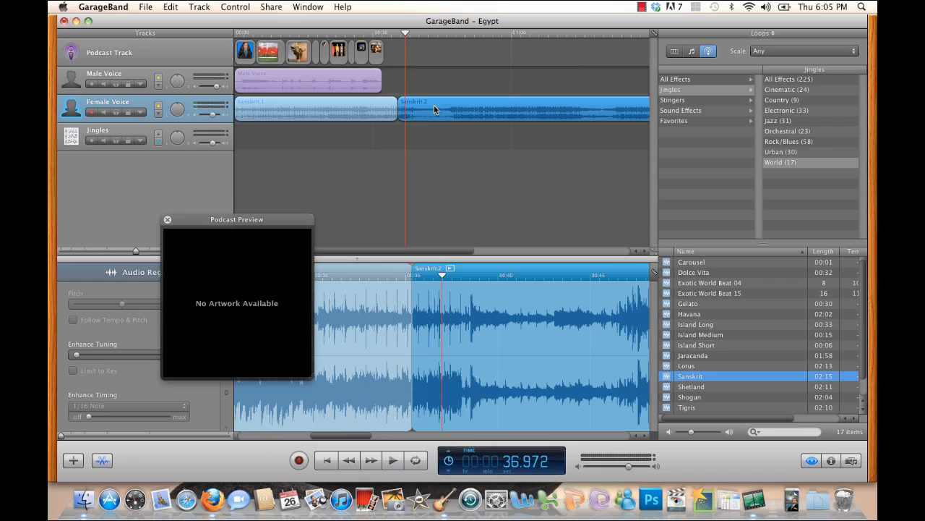
key(Delete)
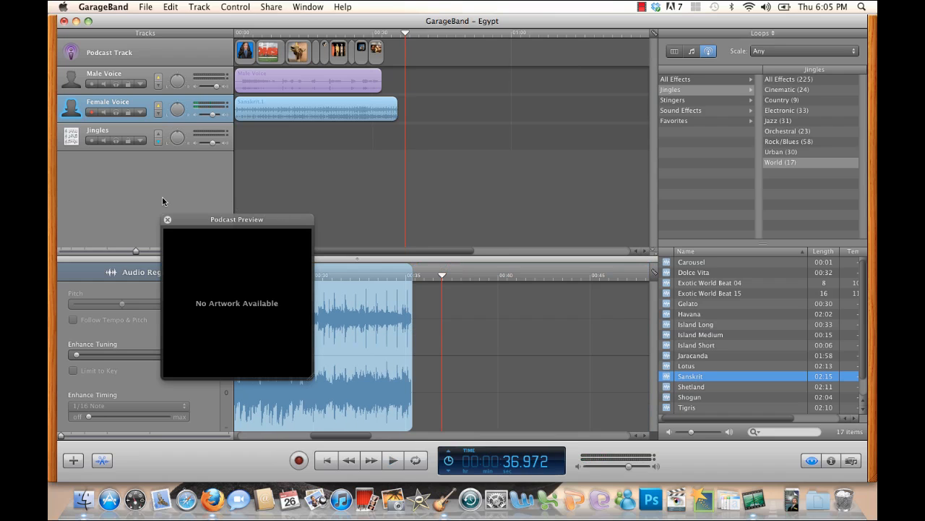
- Move the end-of-project marker back to the end of the Sanskrit music and shift the artwork preview off the timeline
drag(135, 252, 118, 252)
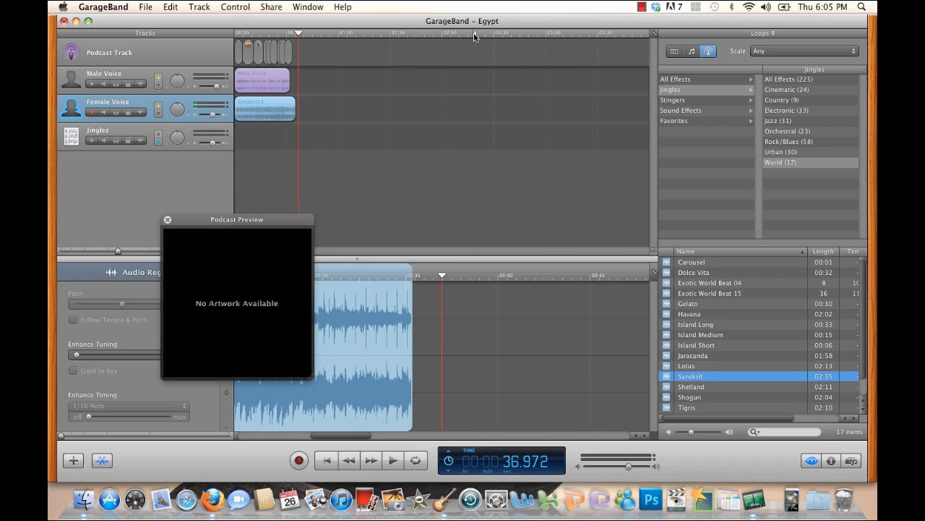
drag(473, 34, 297, 57)
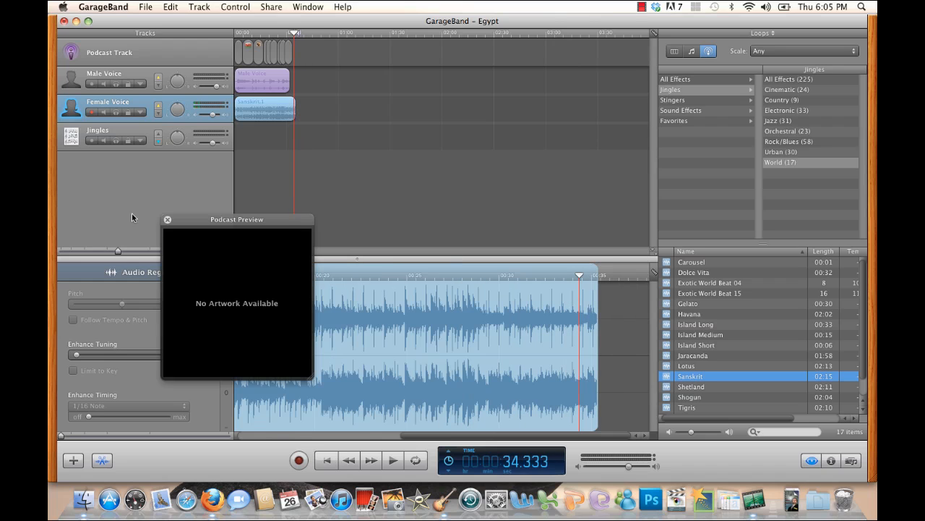
drag(120, 250, 149, 249)
mouse_move(275, 218)
drag(274, 217, 199, 230)
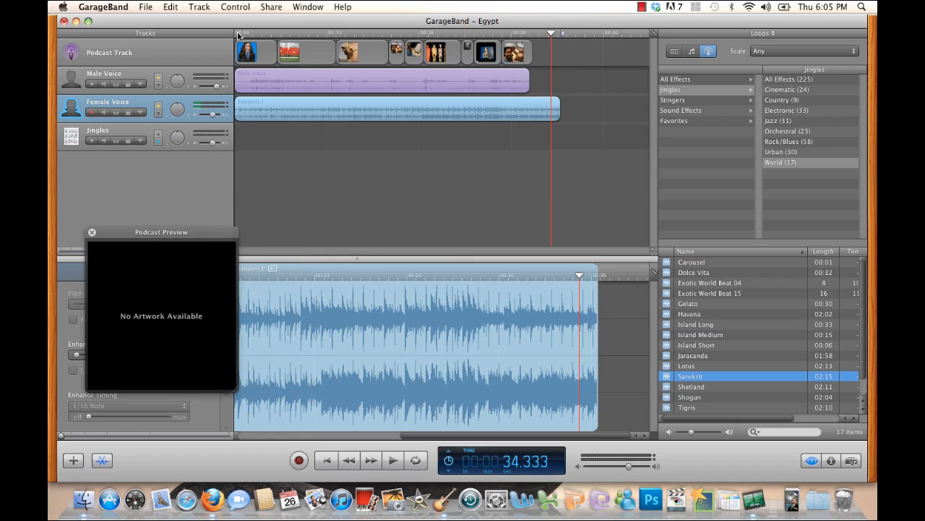
- Shorten the Sanskrit region to end just after the narration and play the podcast from the start
drag(558, 114, 533, 114)
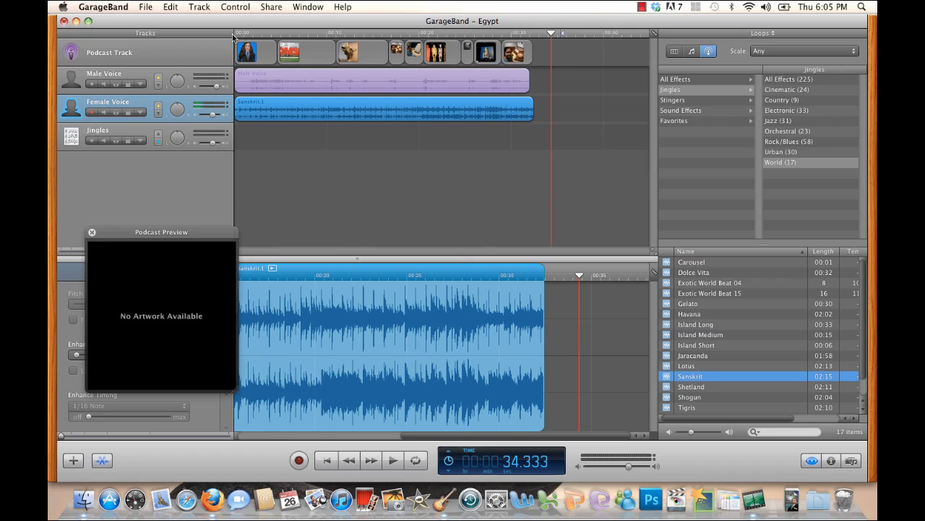
click(236, 34)
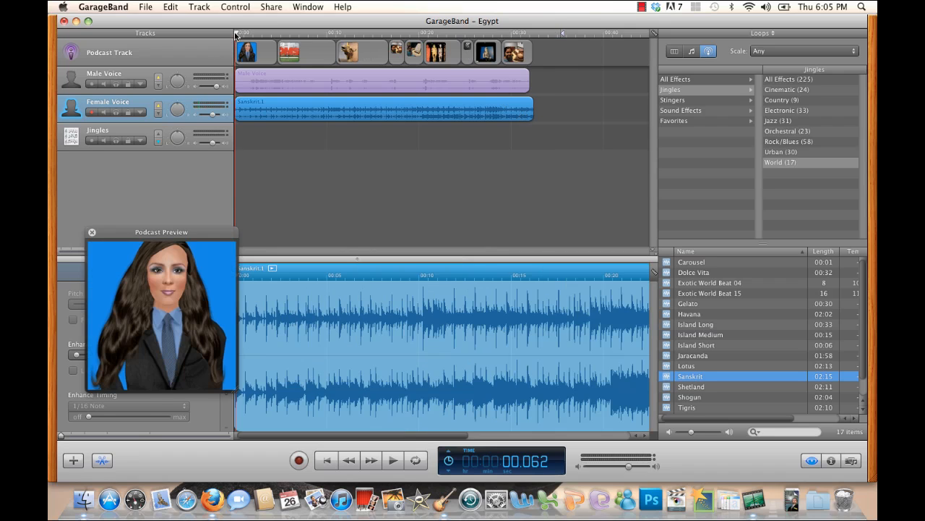
key(space)
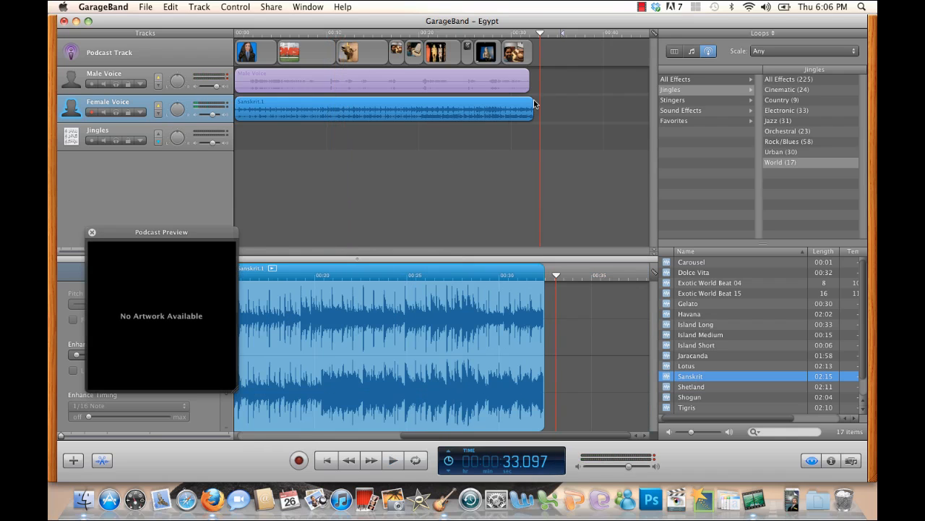
- Lengthen the Sanskrit region to end at about 35 seconds, past the end of the narration
click(536, 106)
drag(532, 119, 556, 123)
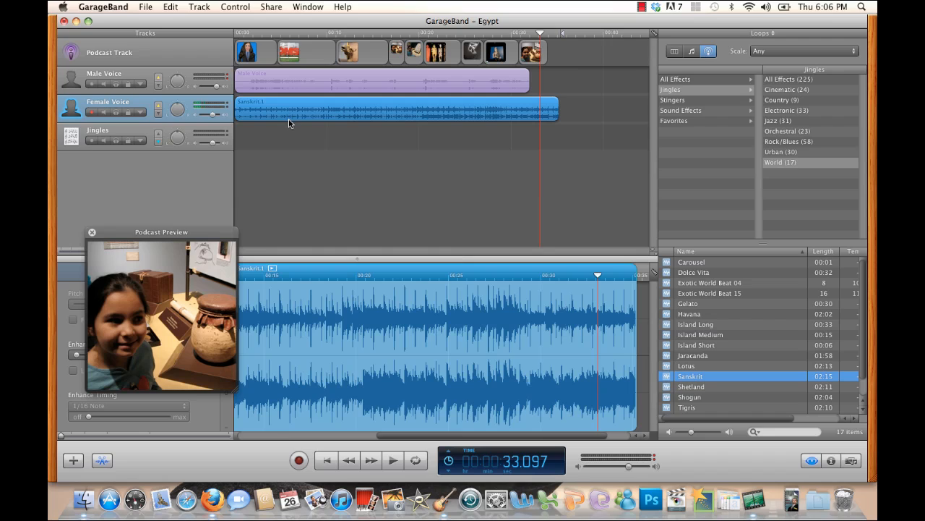
- Show the Track Volume automation curve of the Female Voice track and close the artwork preview
click(141, 113)
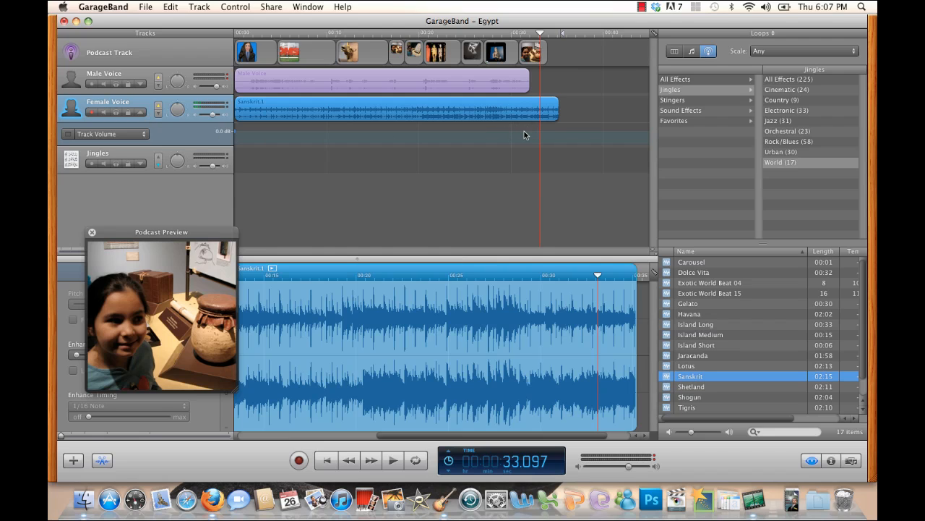
mouse_move(154, 266)
drag(137, 241, 161, 252)
click(138, 238)
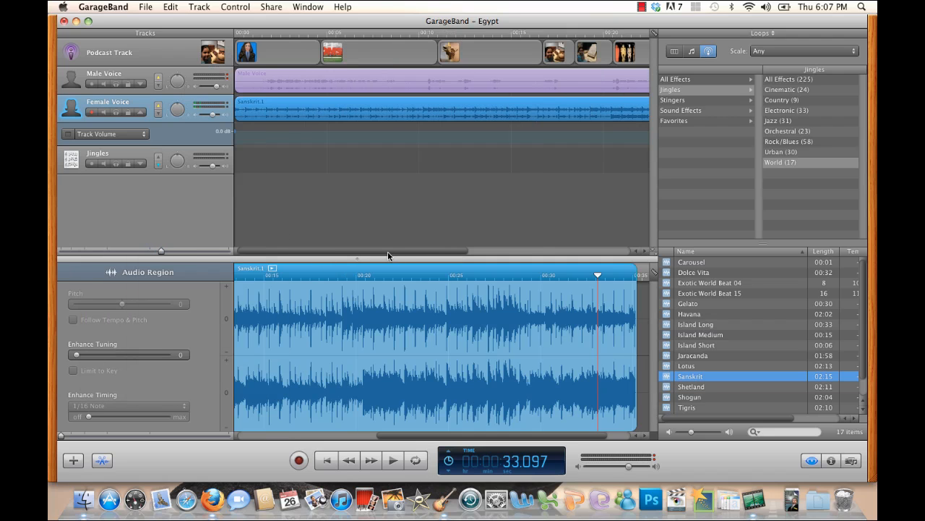
- Add a volume fade-out to the Female Voice track from about 31 seconds down to a lower point just past the end of the Sanskrit region
drag(388, 252, 554, 252)
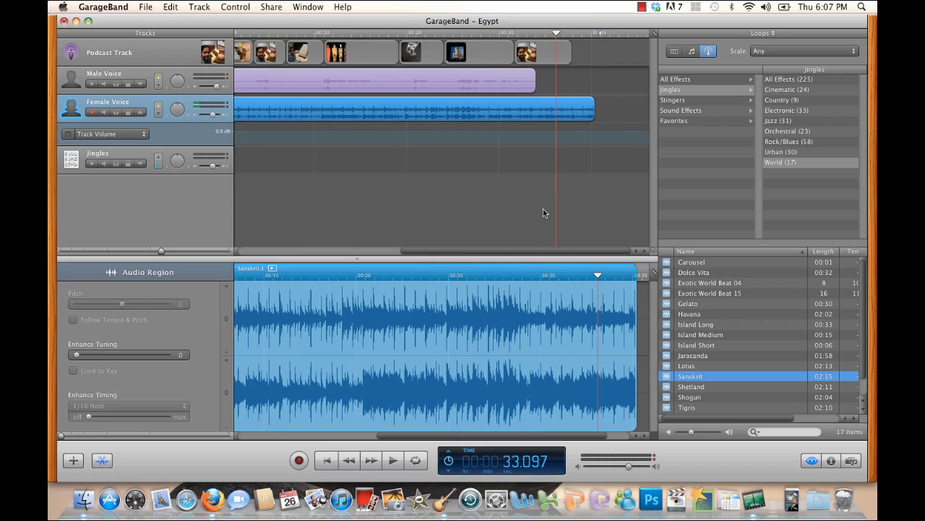
click(520, 130)
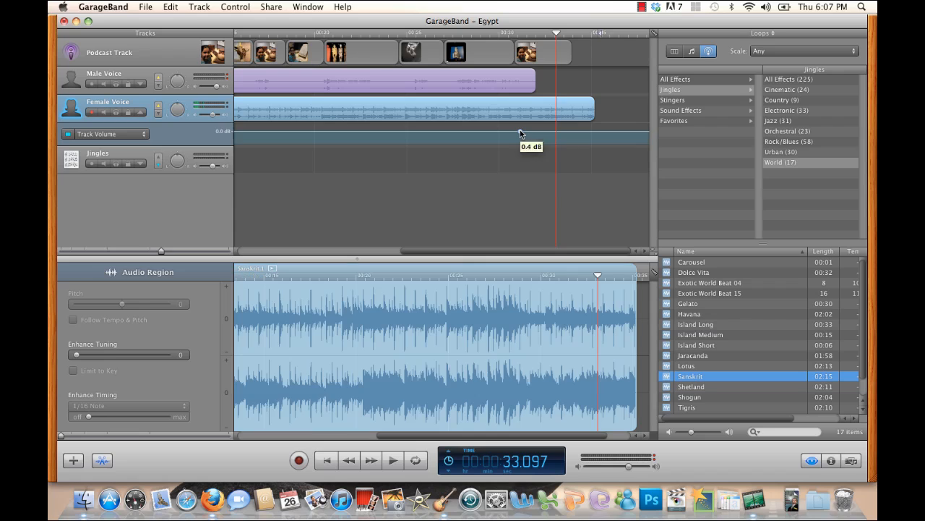
click(592, 131)
drag(593, 134, 603, 143)
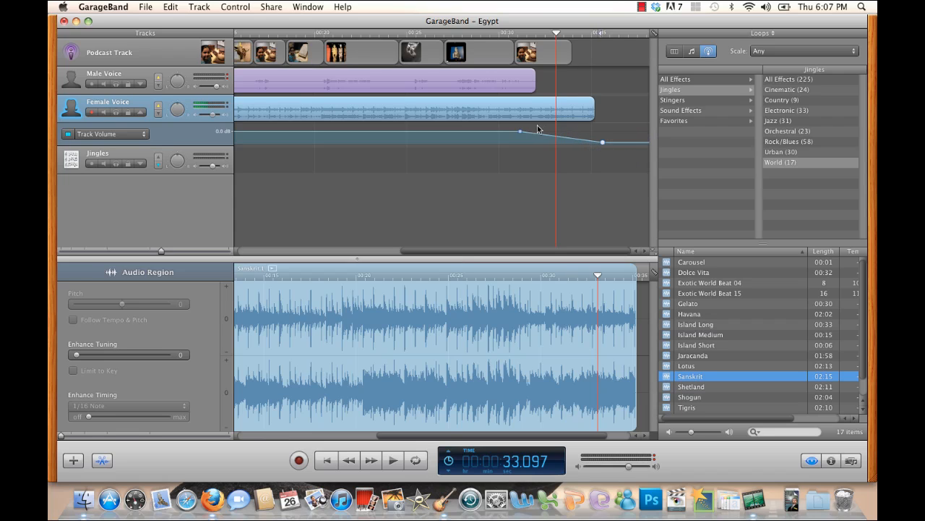
- Play the podcast's ending from about 28 seconds with the artwork preview open, and close the preview
click(498, 32)
click(468, 33)
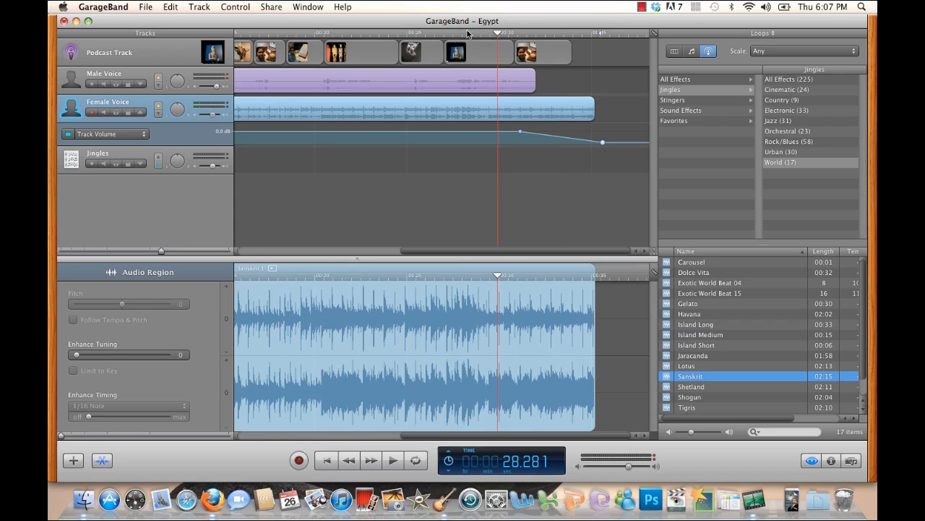
click(212, 58)
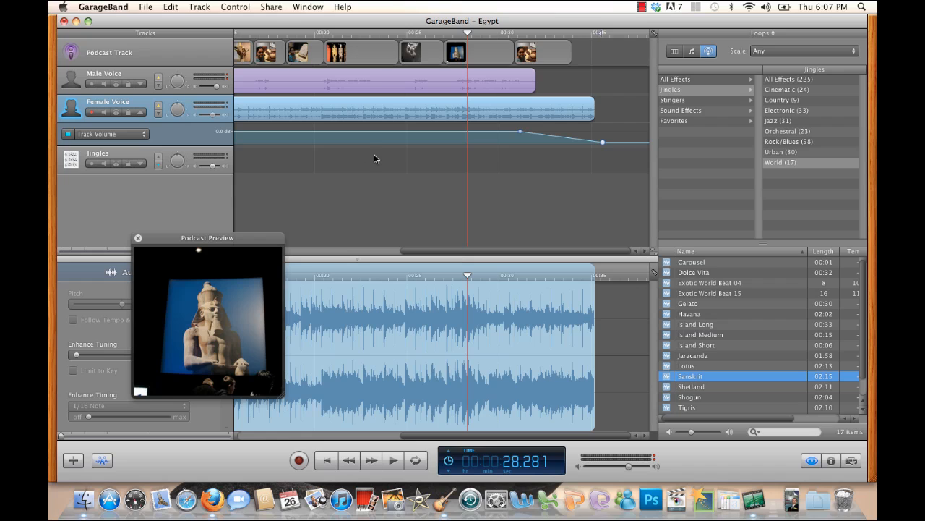
key(space)
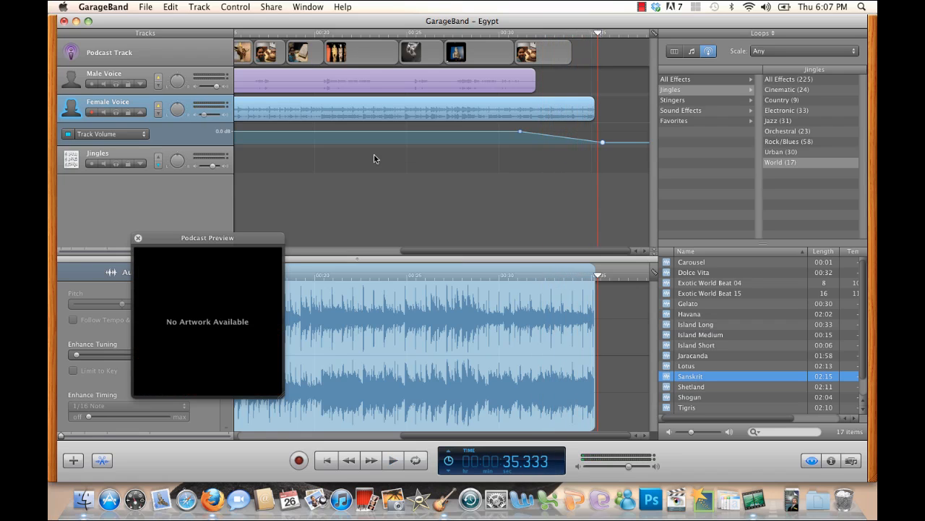
click(139, 238)
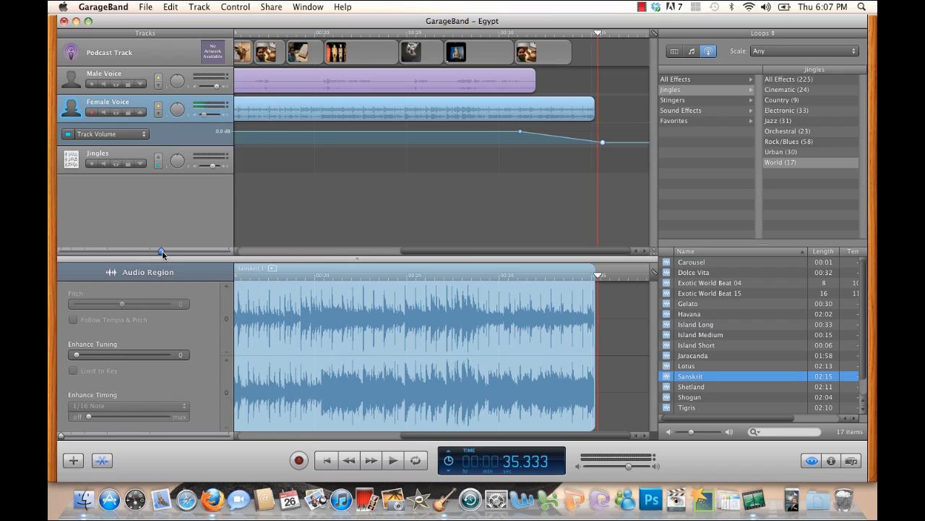
- Fit the whole podcast in the timeline view and save the project
drag(162, 251, 140, 251)
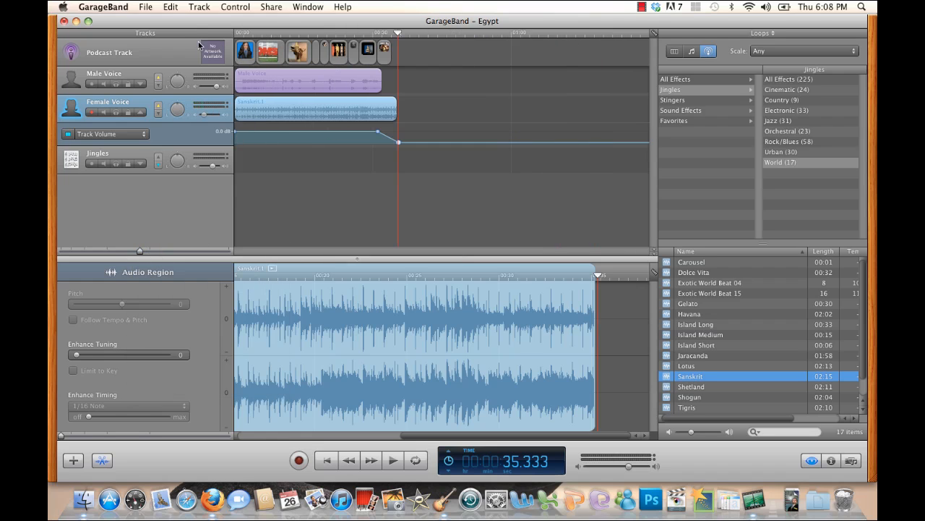
click(144, 7)
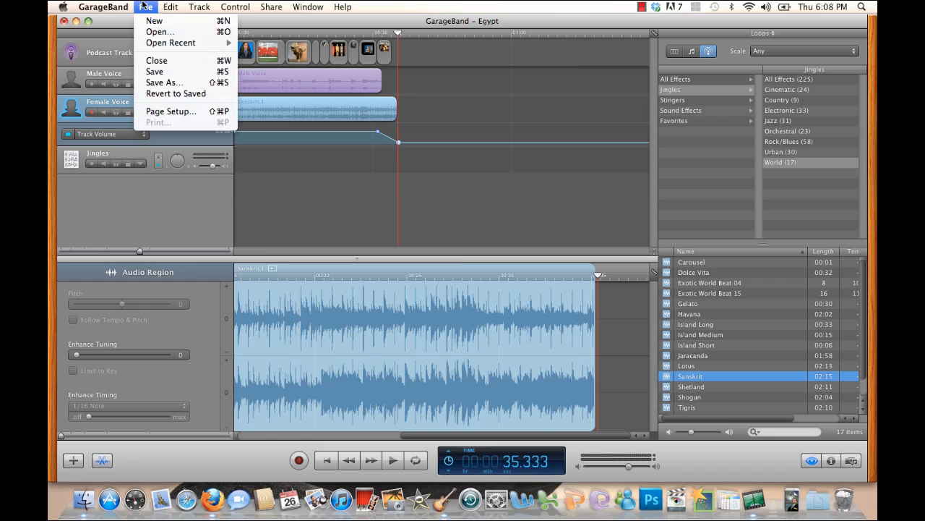
click(162, 67)
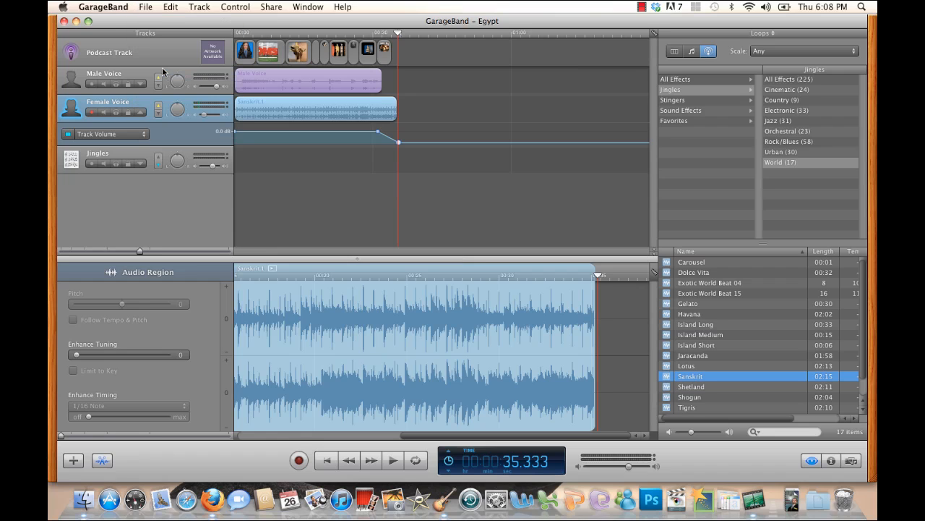
- Export the podcast to disk as Egypt on the Desktop, using the AAC Encoder, Higher Quality audio and artwork at the recommended 300 x 300 pixels
click(273, 6)
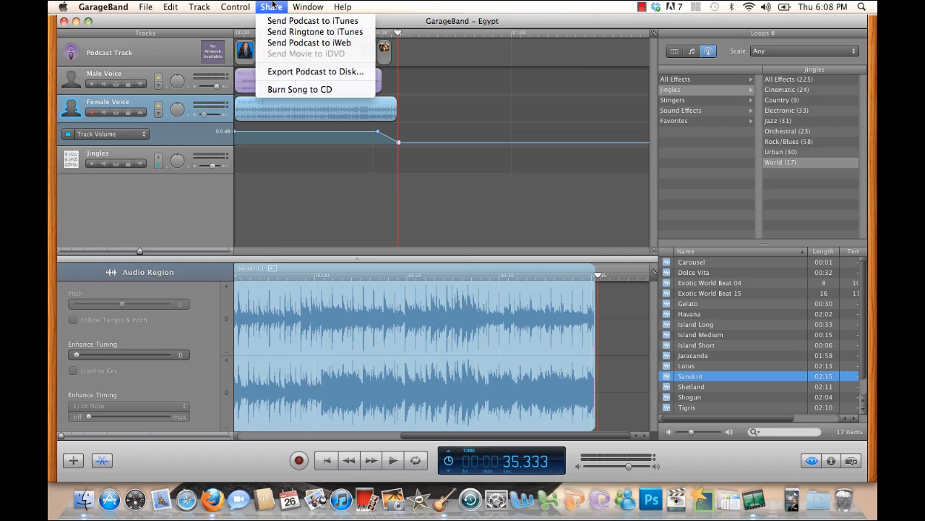
click(277, 72)
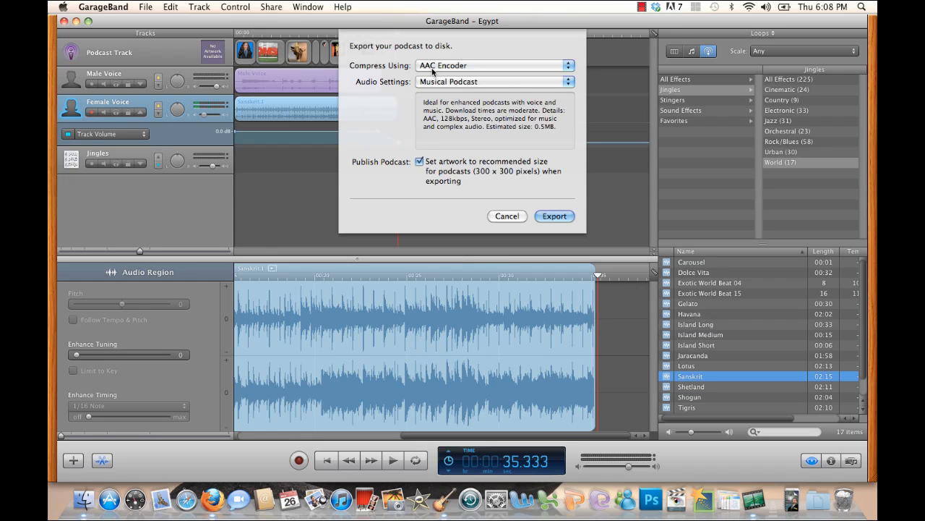
click(432, 163)
click(420, 163)
click(485, 83)
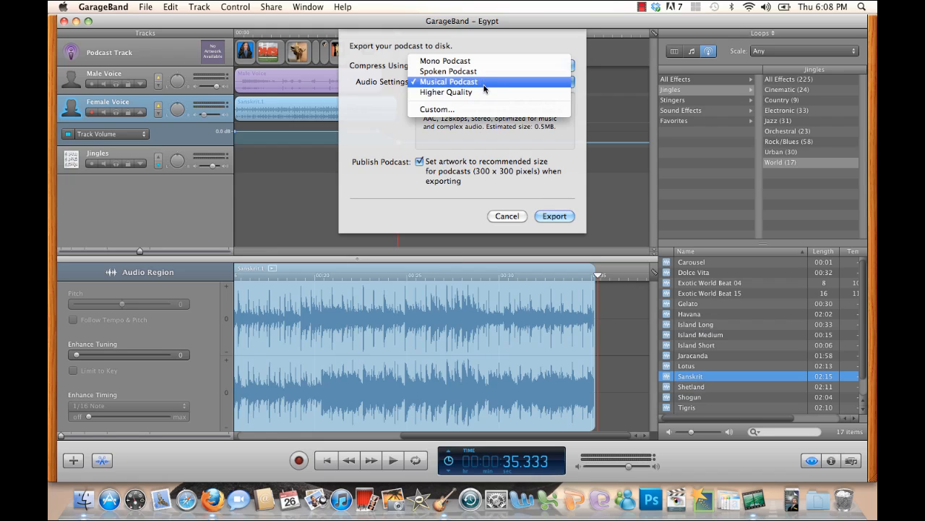
click(485, 92)
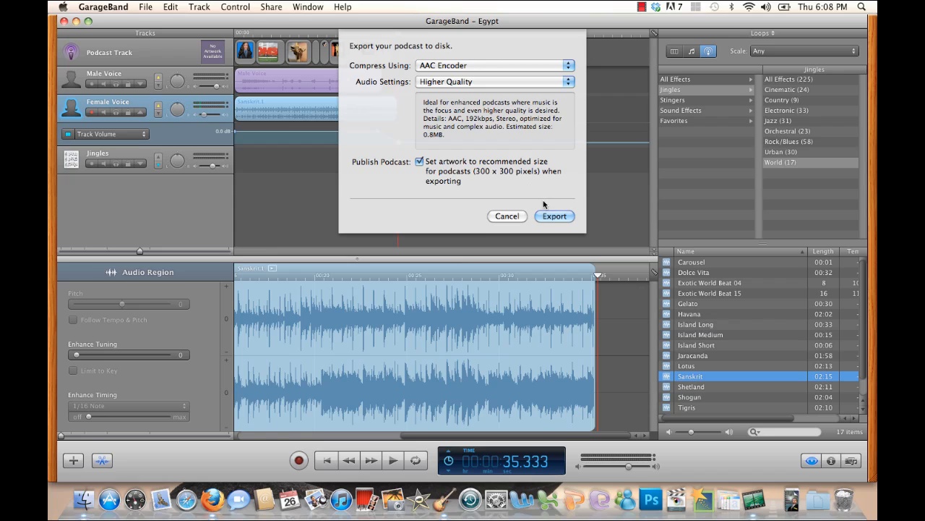
click(550, 217)
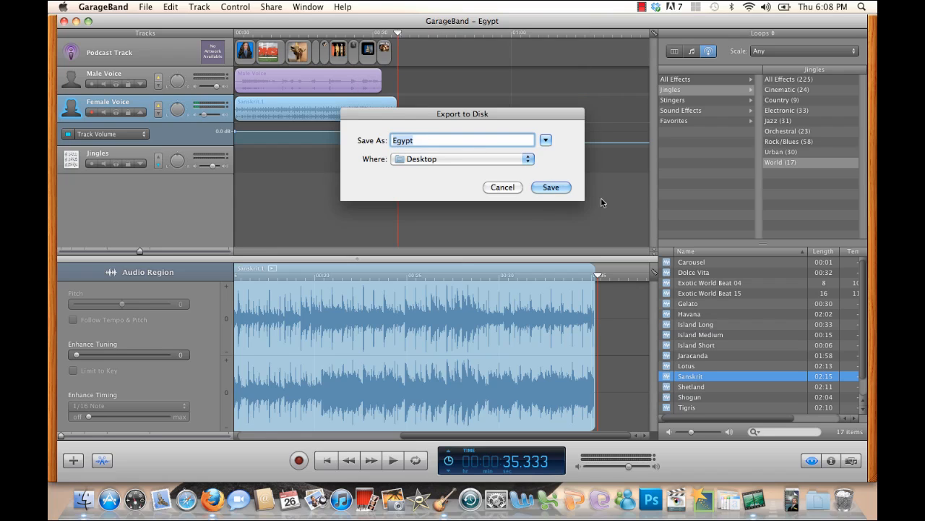
click(551, 186)
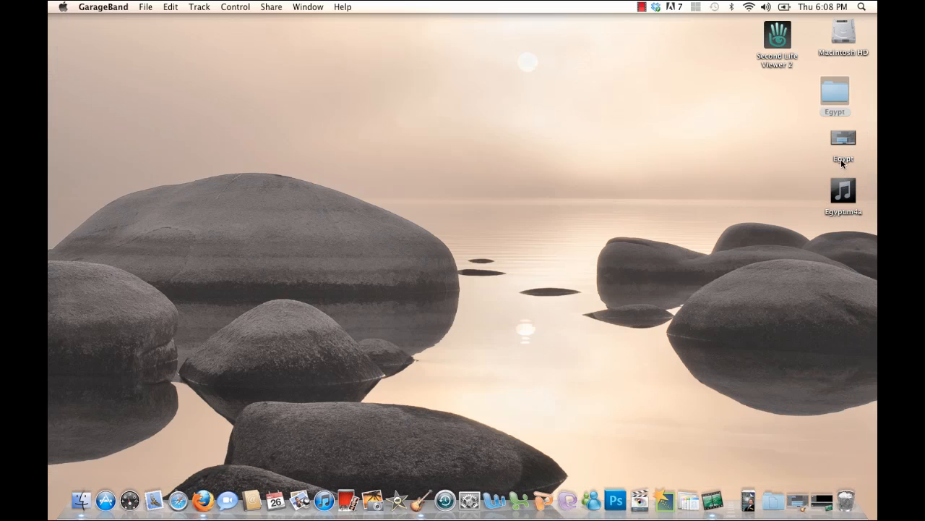
- Open the exported Egypt.m4a from the desktop in QuickTime Player, move its window toward the middle of the desktop and start playback
click(844, 198)
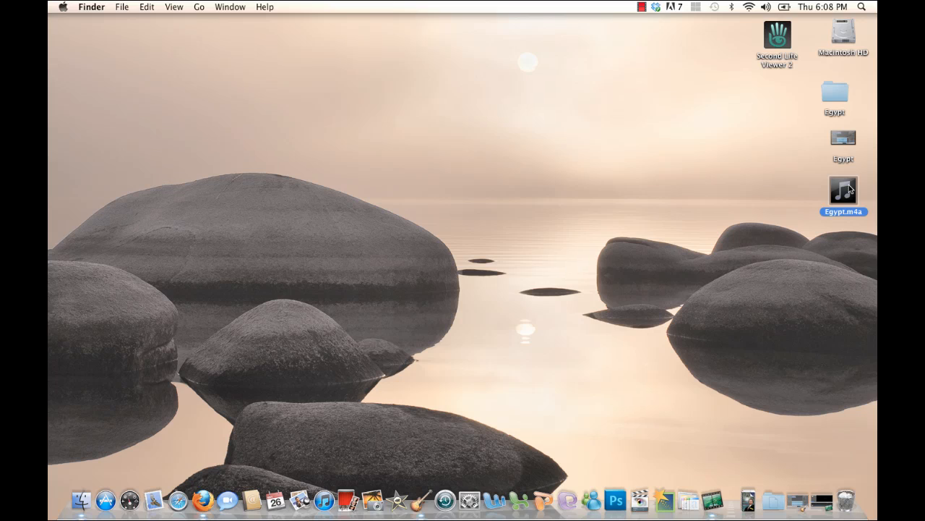
right_click(851, 189)
mouse_move(836, 203)
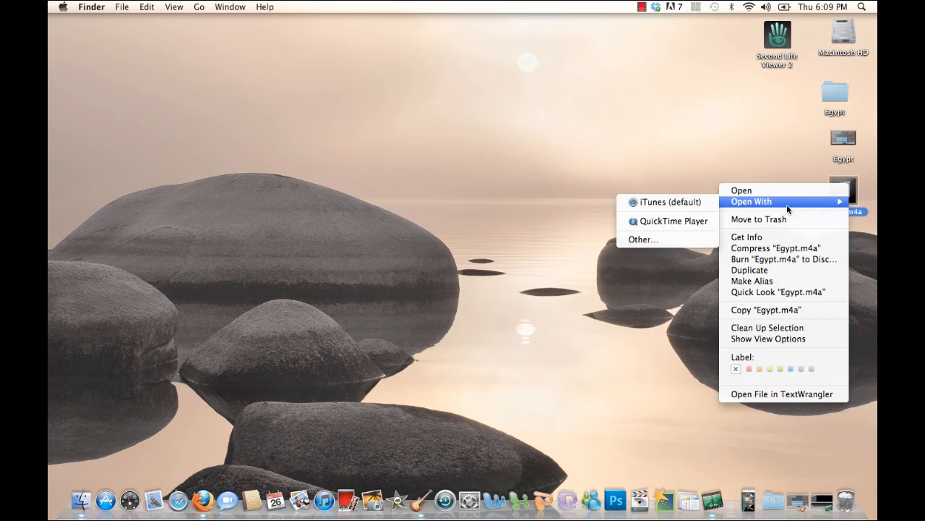
click(708, 221)
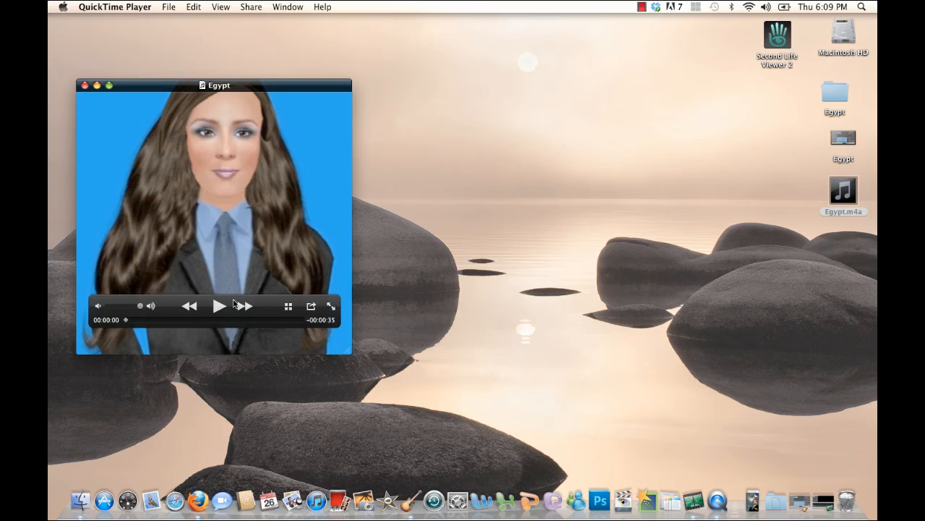
drag(261, 93, 365, 68)
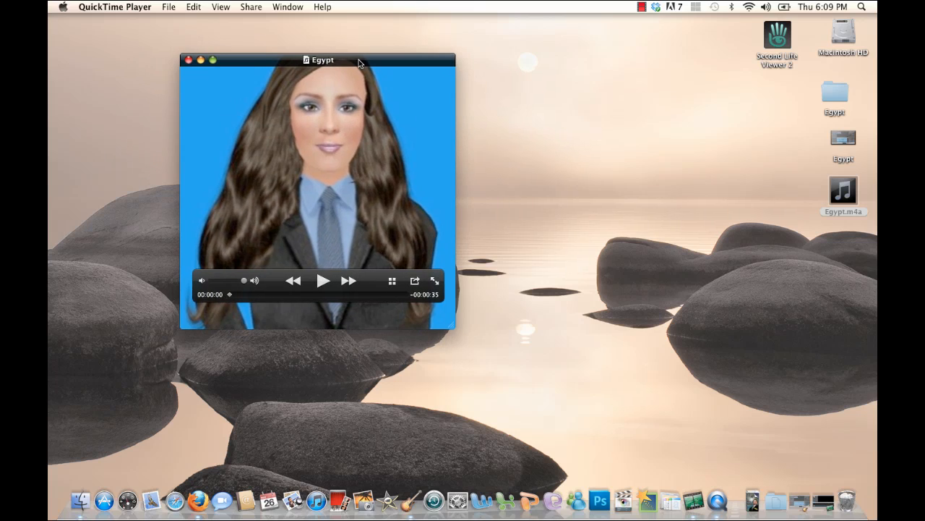
click(323, 281)
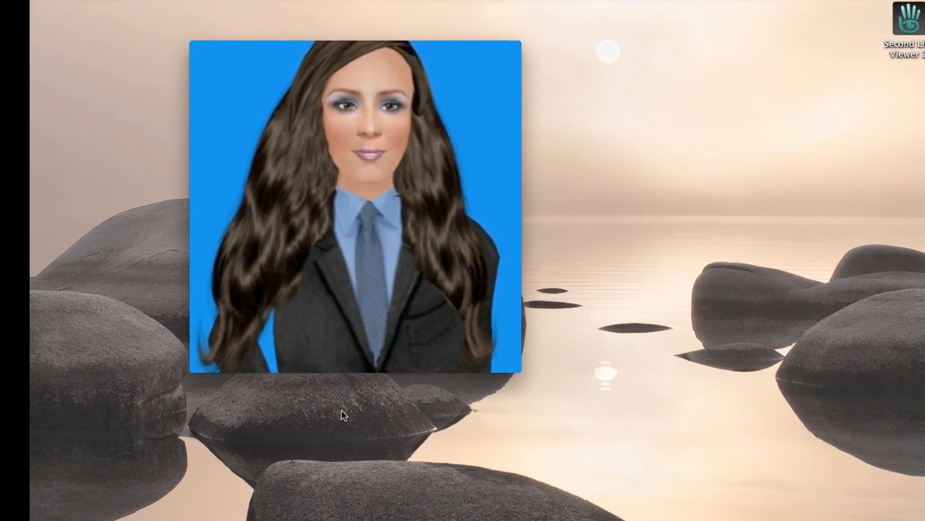